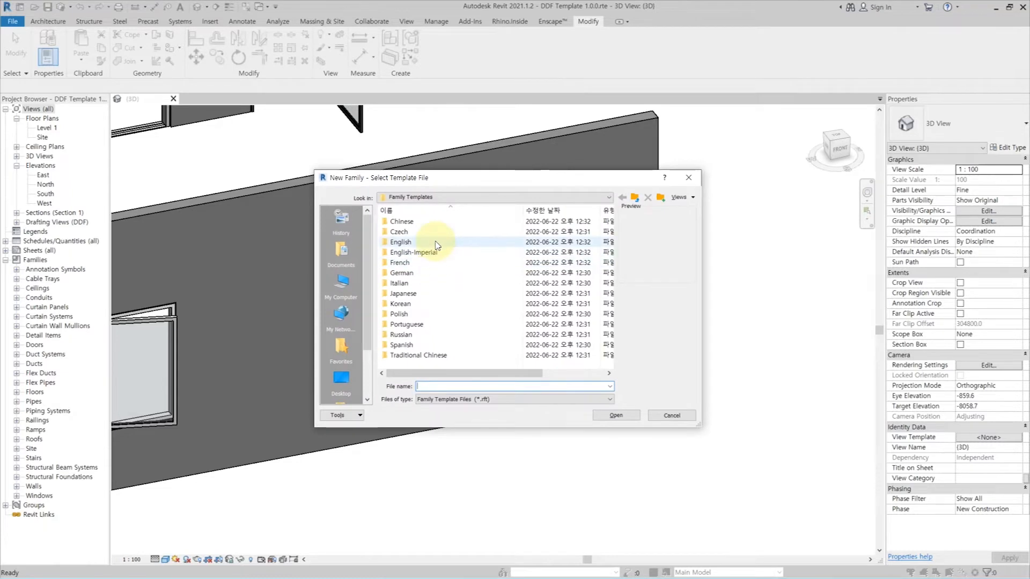
- Create a new family from the English Metric Generic Model.rft template
scroll(451, 322, down, 10)
click(452, 335)
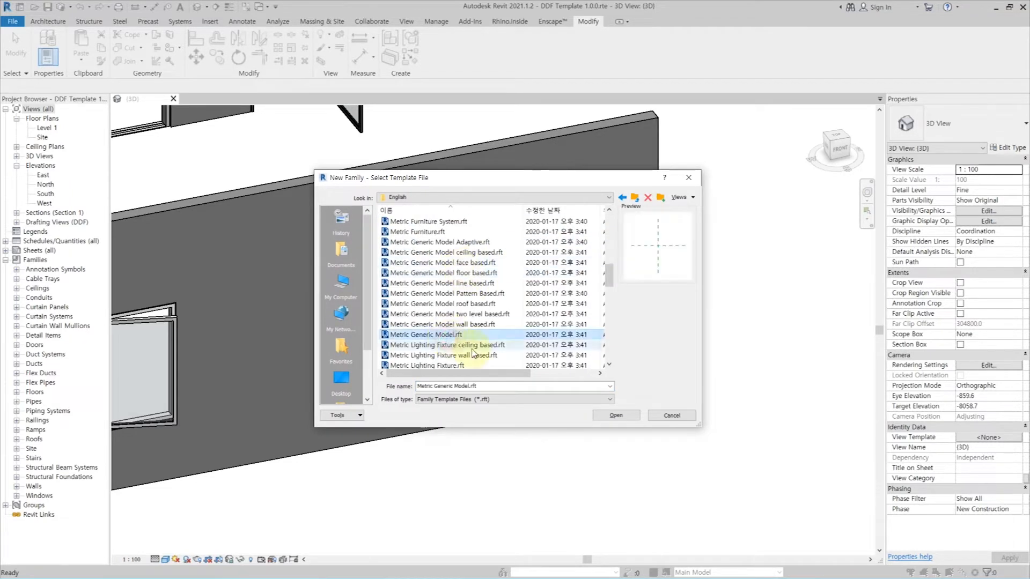
click(612, 415)
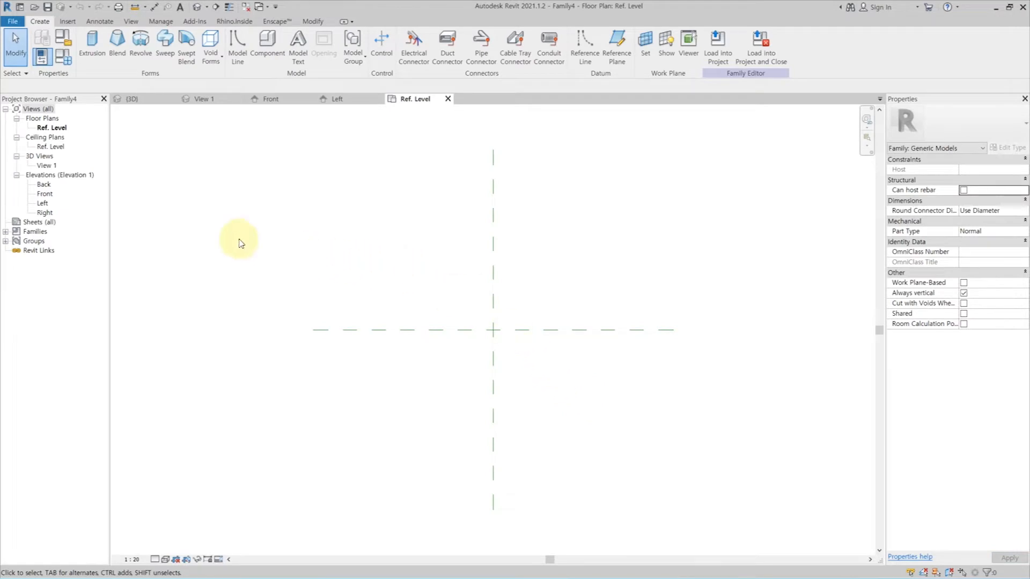
- Set the family category to Windows
click(65, 39)
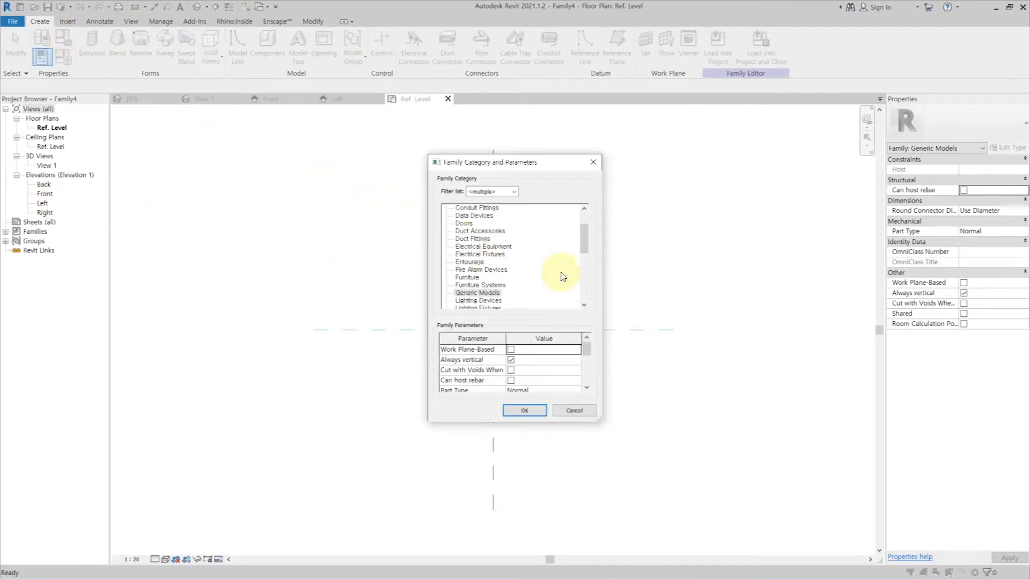
click(577, 281)
key(w)
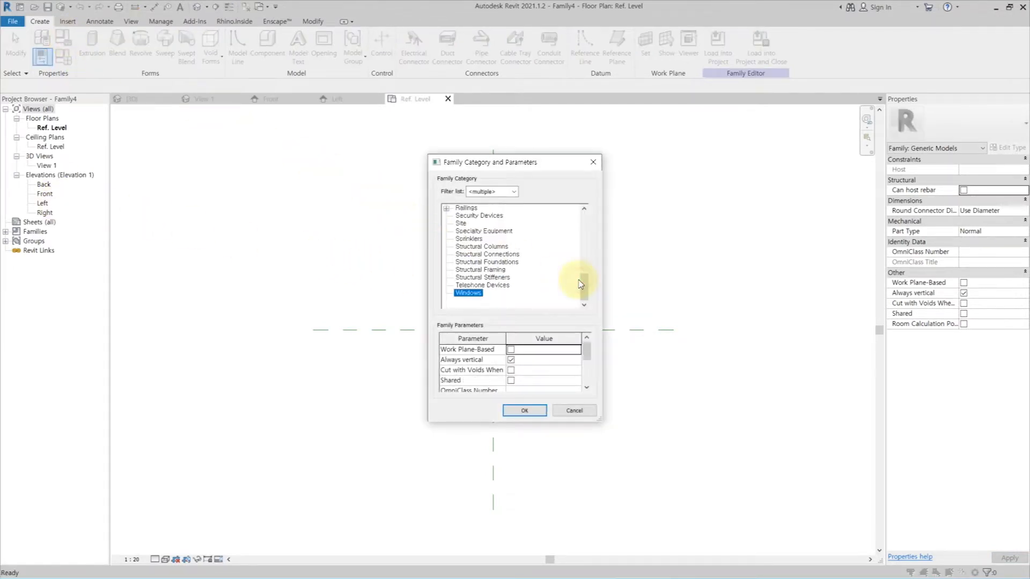
click(525, 411)
- In the Front elevation, draw vertical reference planes on both sides of the center plane and a horizontal one above the reference level
double_click(45, 193)
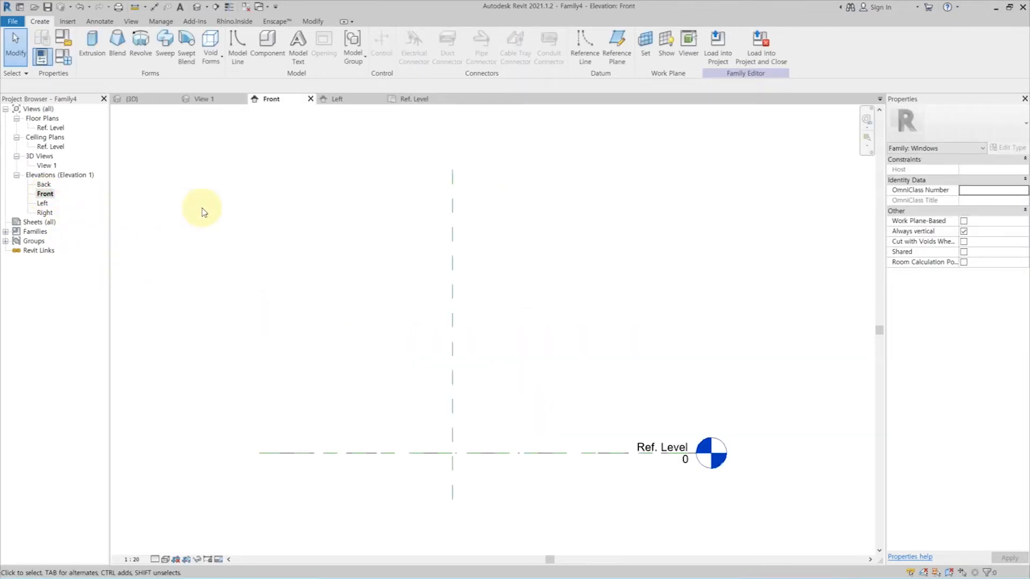
click(617, 46)
click(375, 230)
click(372, 472)
click(547, 230)
click(546, 498)
click(580, 246)
key(Escape)
key(Escape)
- Dimension the three vertical reference planes in one string and constrain the spacings as equal
key(d)
key(i)
click(375, 299)
click(452, 299)
click(547, 306)
click(499, 193)
click(452, 225)
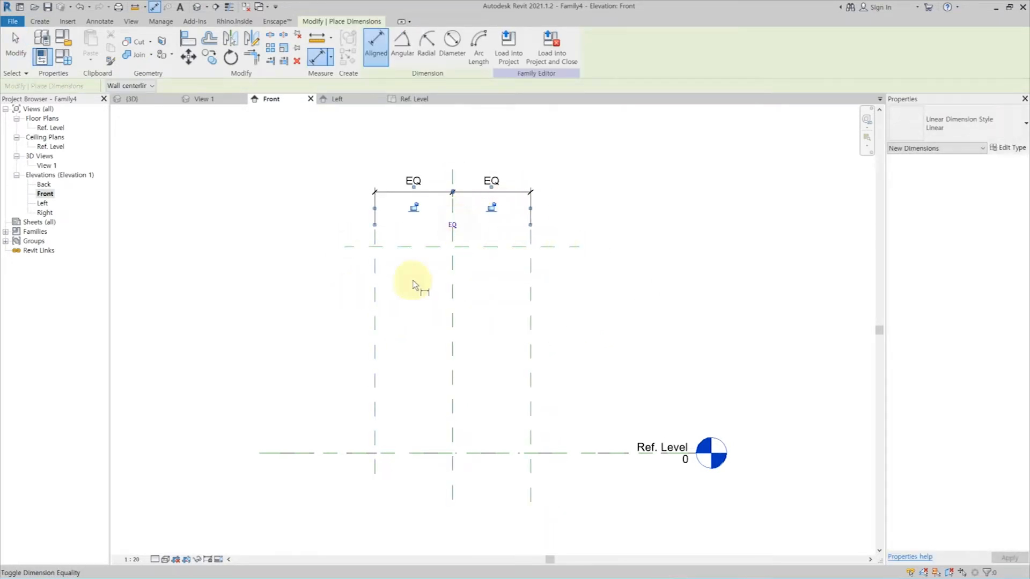
- Dimension the overall distance between the outer vertical planes and the height from the reference level to the upper plane
click(375, 315)
click(530, 295)
click(506, 160)
click(396, 247)
click(414, 453)
click(292, 283)
key(Escape)
key(Escape)
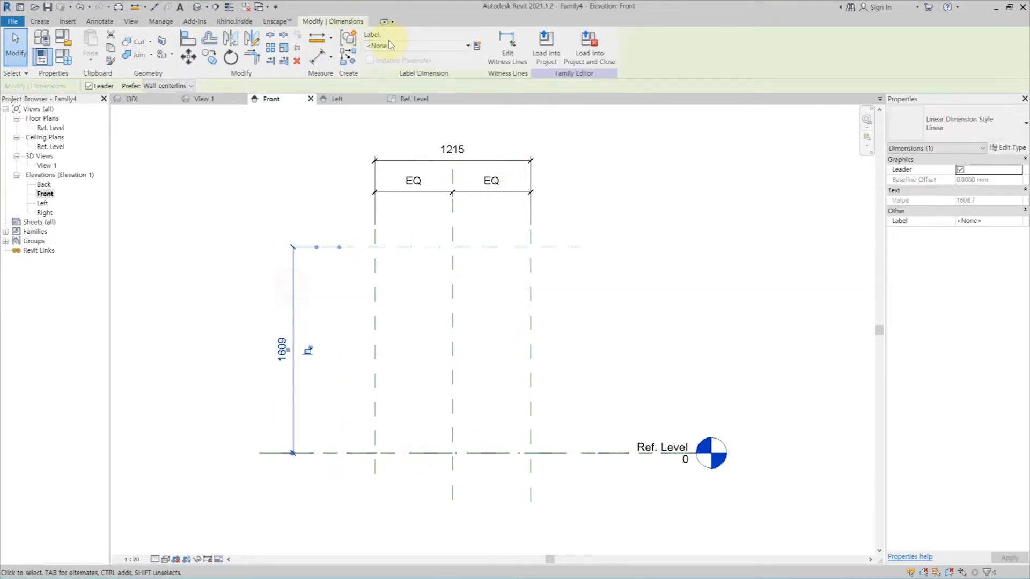
- Label the vertical dimension with the Height parameter and the overall horizontal dimension with the Width parameter
click(390, 45)
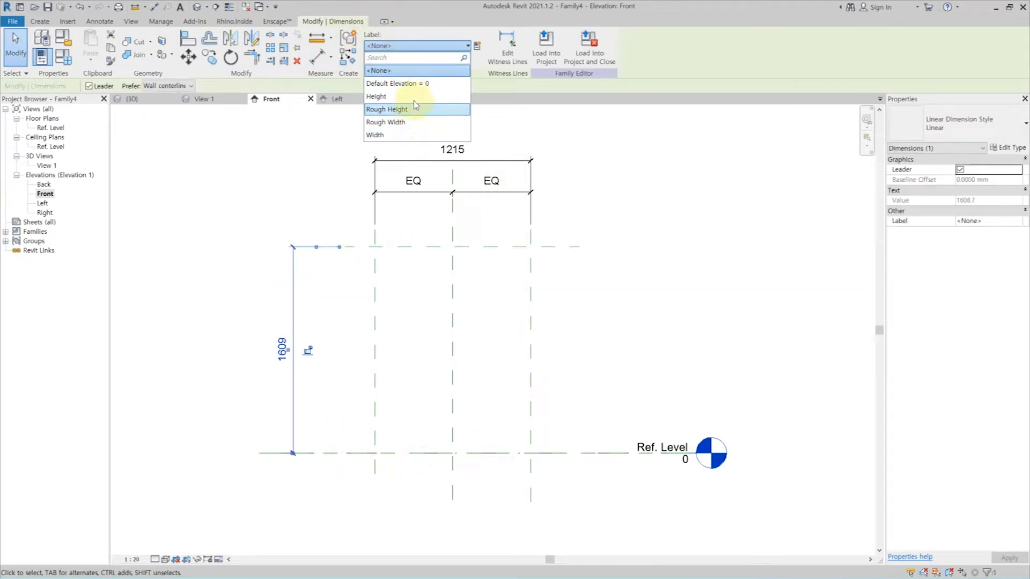
click(386, 96)
click(433, 160)
click(415, 46)
click(412, 135)
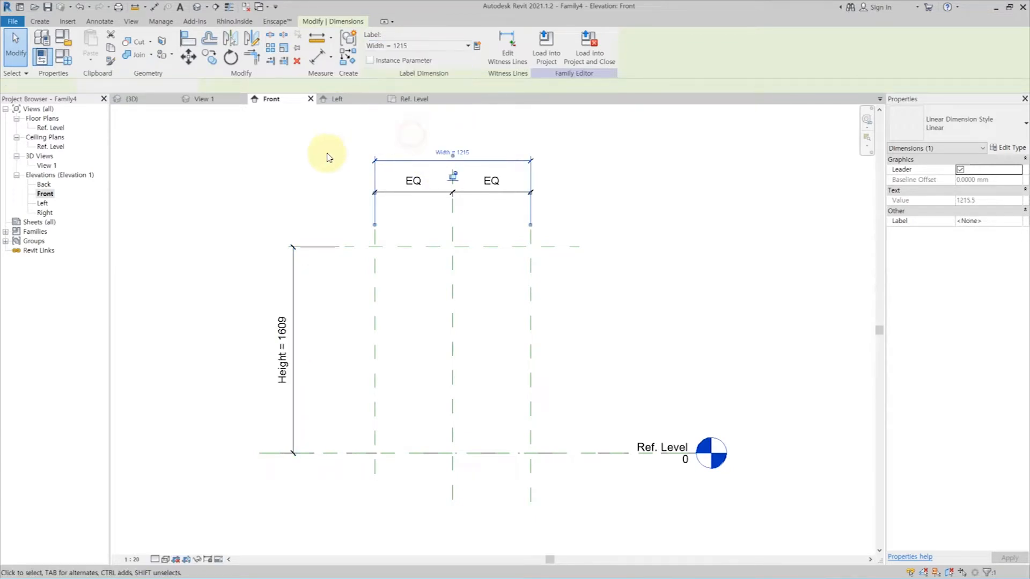
click(326, 156)
- In the Ref. Level floor plan, draw two horizontal reference planes, one above and one below the center plane
double_click(48, 128)
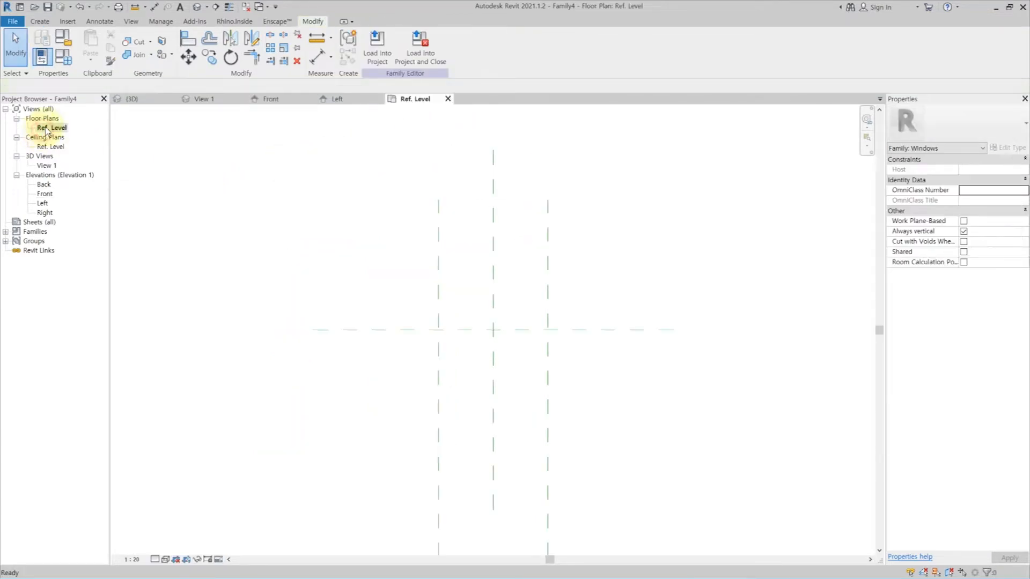
click(40, 22)
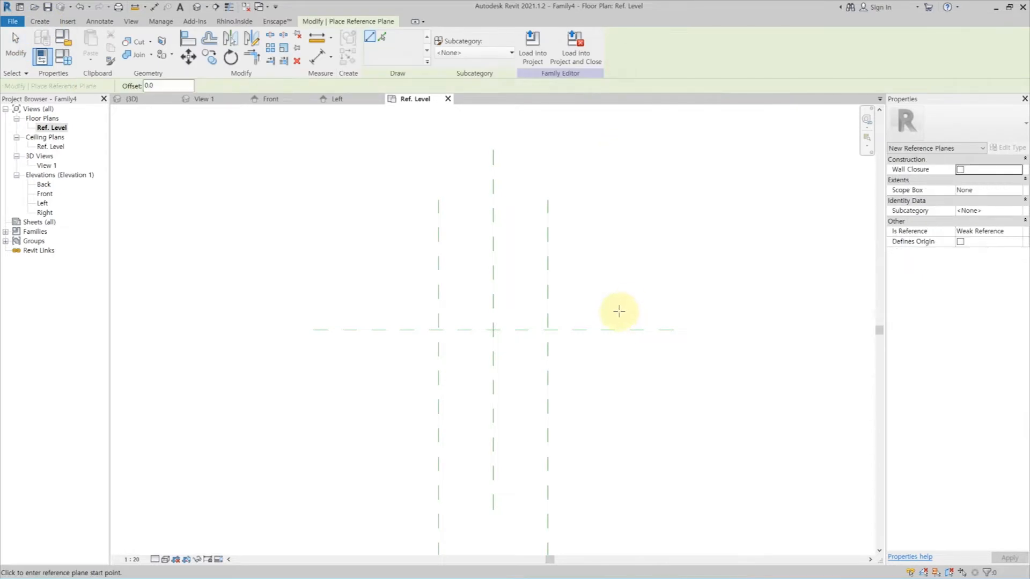
click(636, 320)
click(313, 319)
click(637, 339)
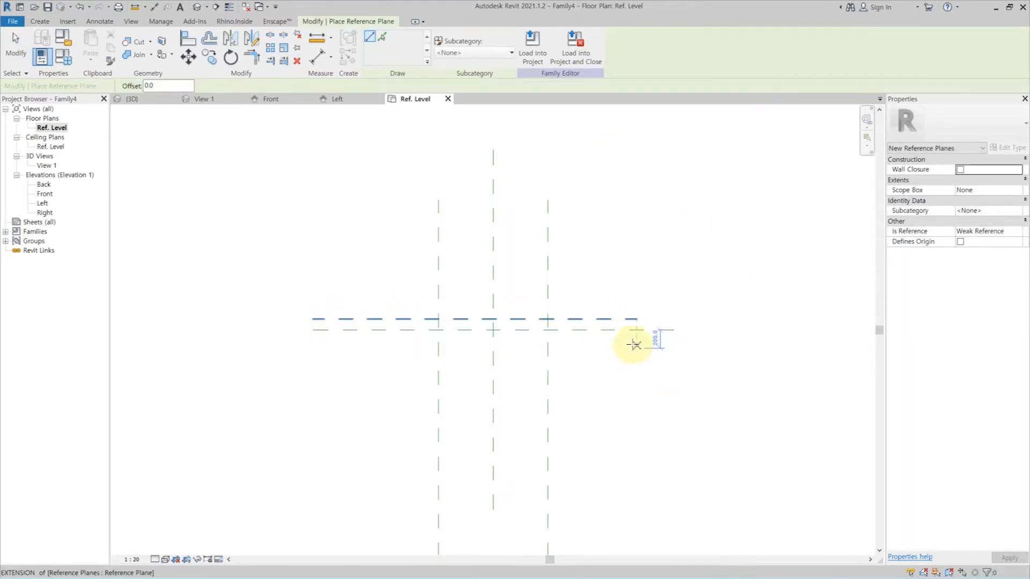
click(325, 338)
key(Escape)
key(Escape)
- Dimension the three horizontal reference planes in one string and constrain the spacings as equal
key(i)
click(400, 340)
click(402, 330)
click(405, 319)
click(294, 314)
click(271, 329)
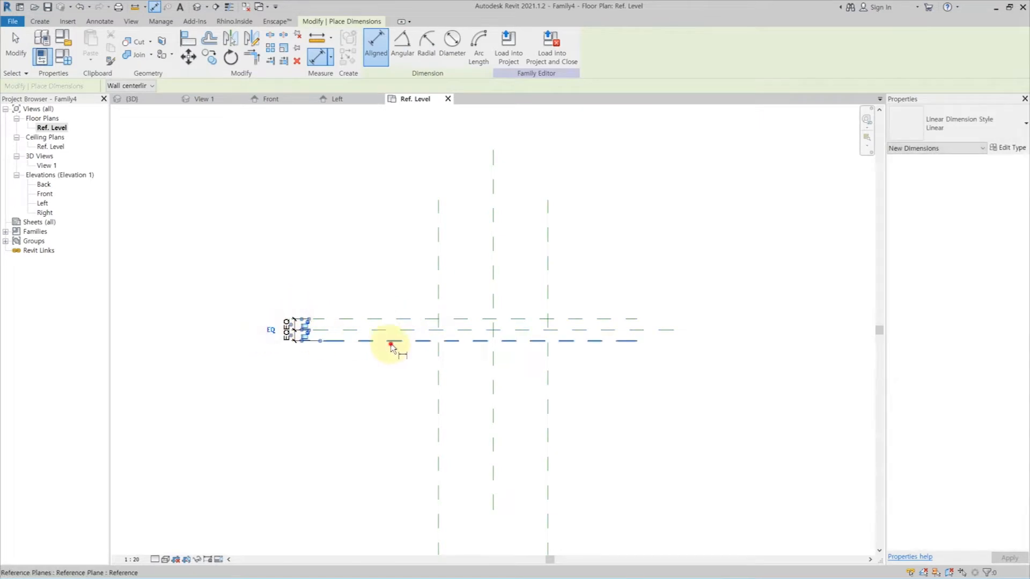
- Dimension the overall distance between the two outer horizontal planes and label it with a new type parameter named _InnerFrameWidth
click(392, 340)
click(396, 319)
click(265, 329)
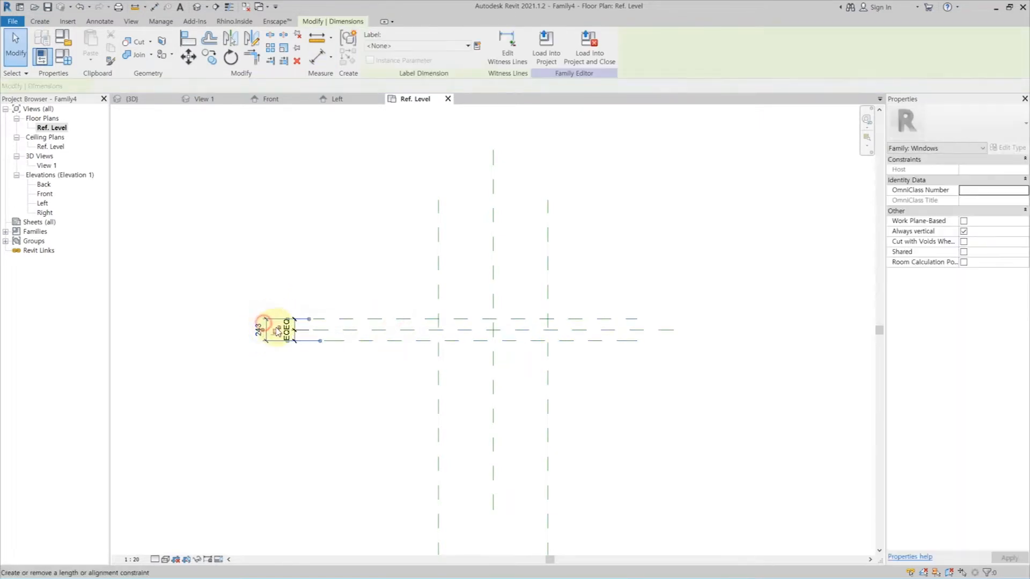
key(Escape)
click(265, 328)
click(437, 46)
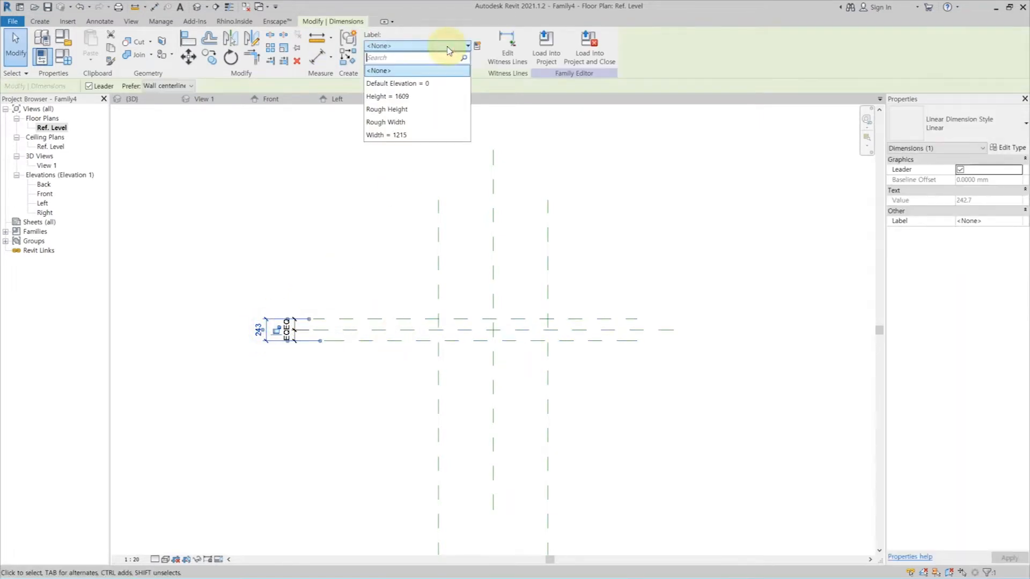
click(477, 46)
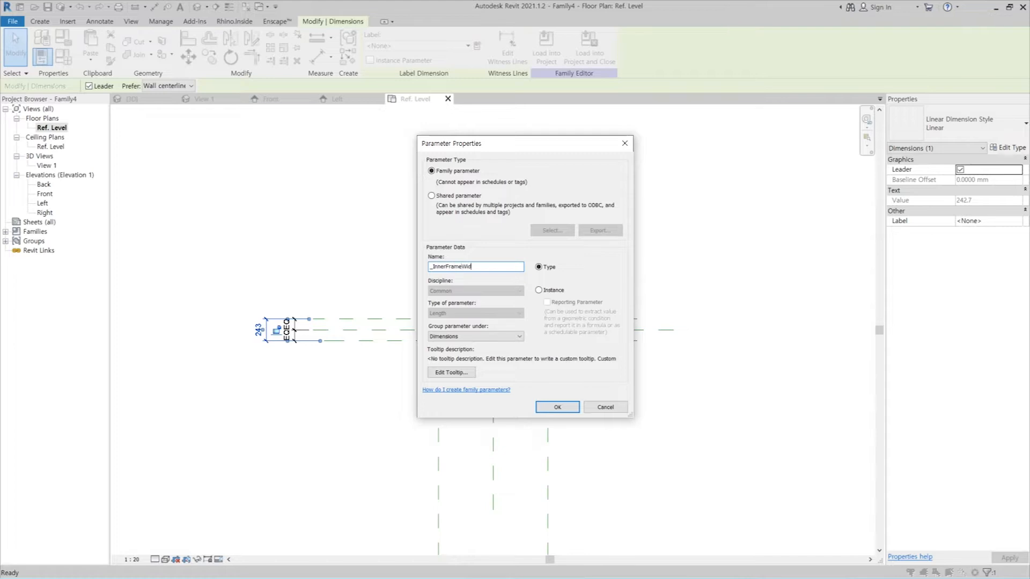
click(557, 408)
key(Escape)
- Set the family type values to _InnerFrameWidth 80, Width 800 and Height 1200, and apply them
scroll(278, 330, up, 2)
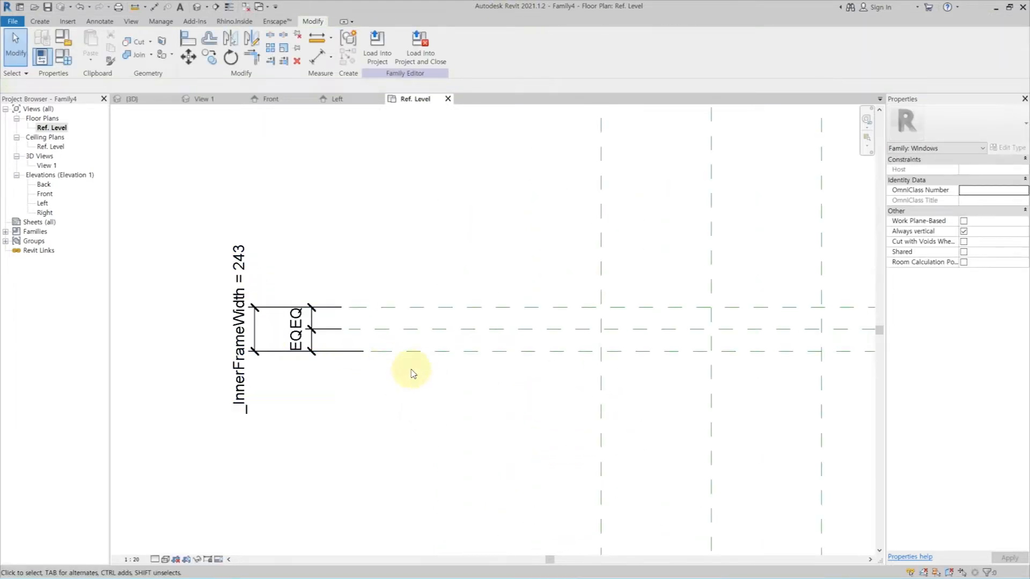
scroll(462, 417, down, 2)
middle_drag(498, 386, 484, 372)
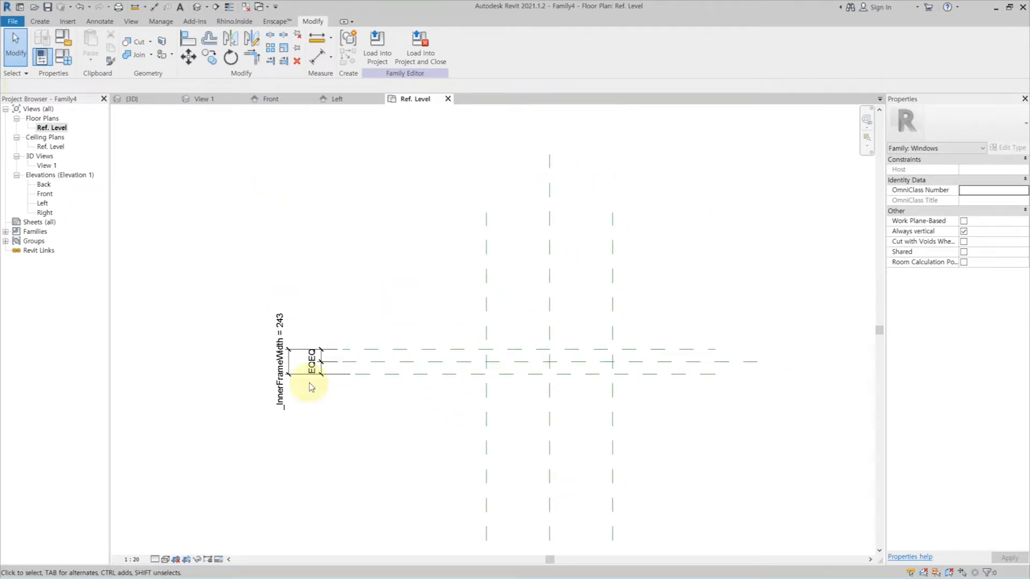
click(63, 56)
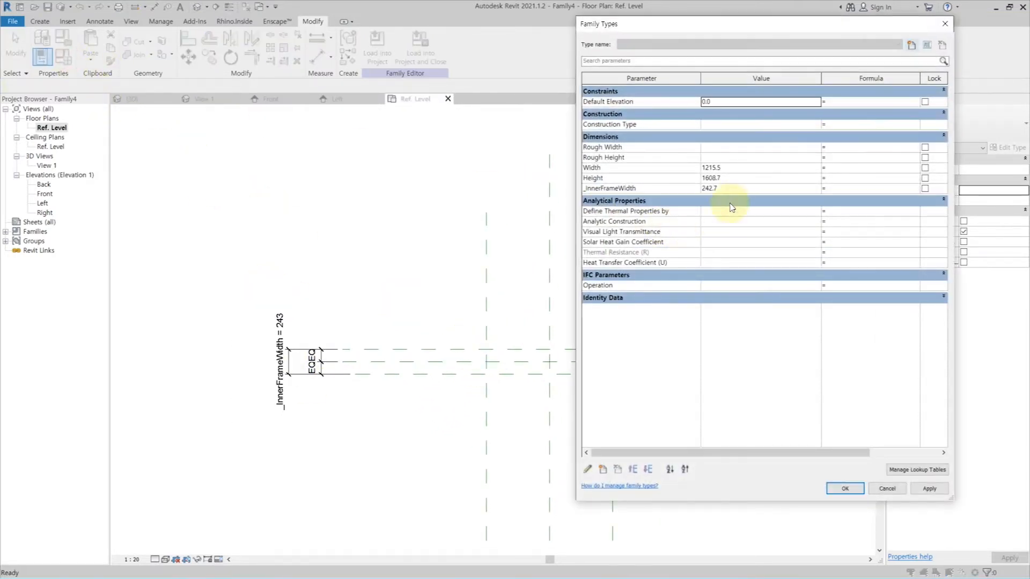
click(753, 188)
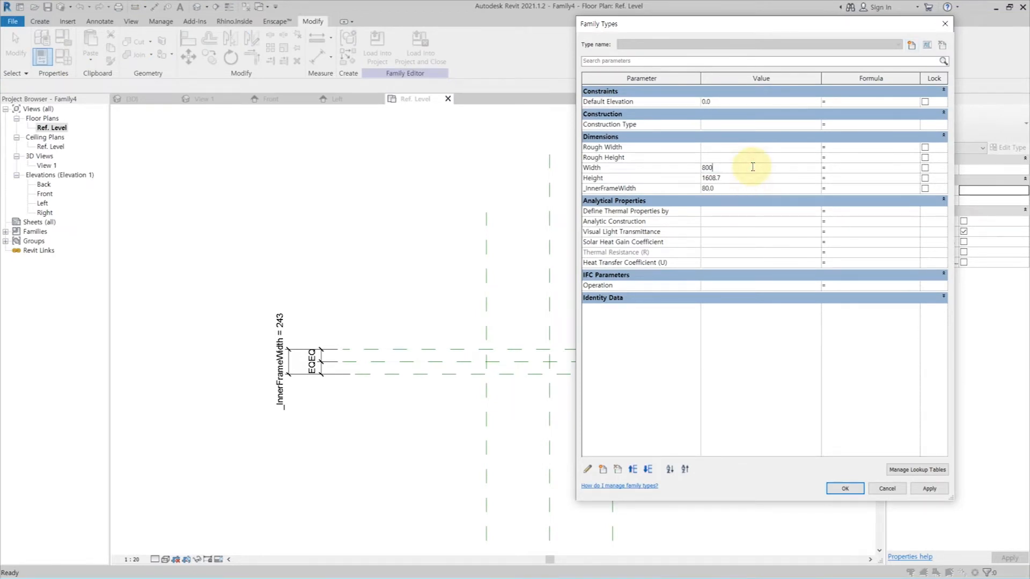
click(750, 178)
text(1200)
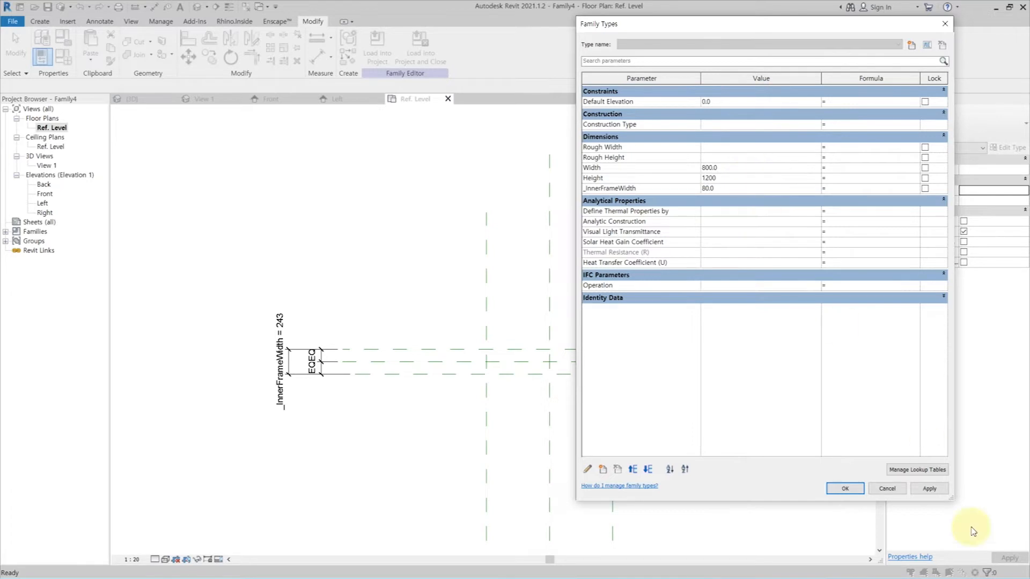
click(933, 492)
click(845, 490)
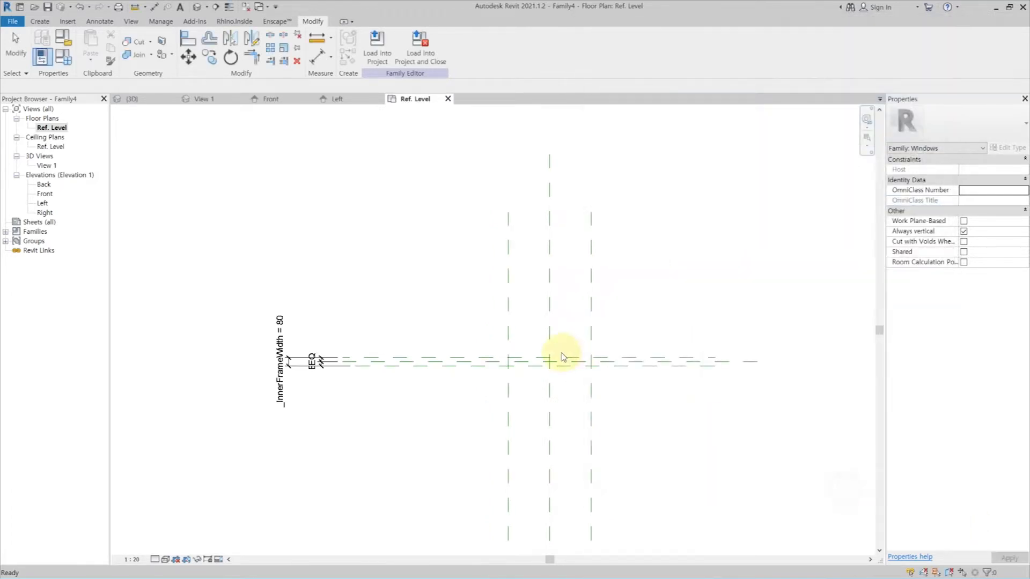
- Start an extrusion with the upper horizontal reference plane as its work plane and open the Back elevation for sketching
scroll(563, 354, up, 2)
click(40, 21)
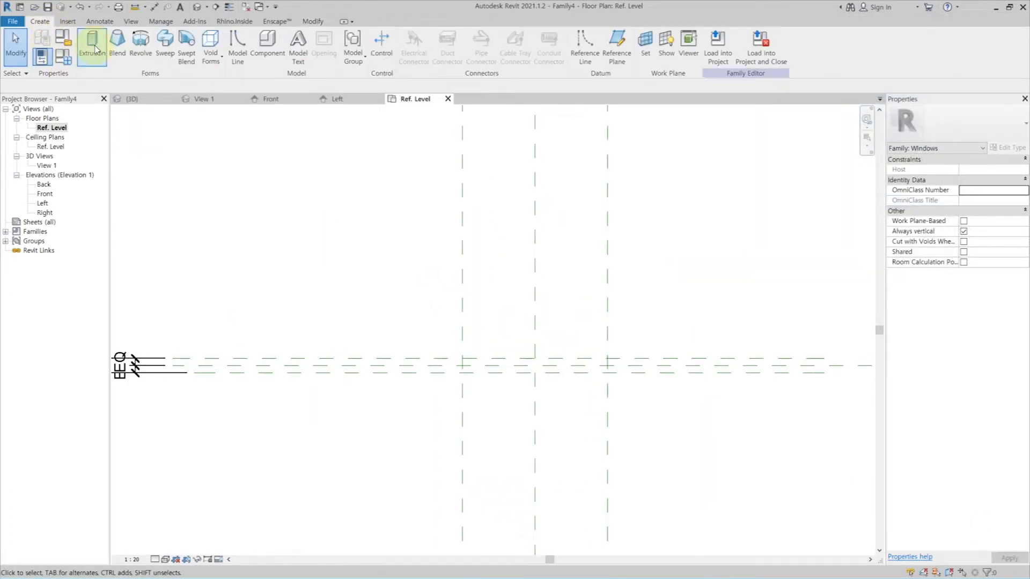
click(93, 46)
click(478, 50)
click(433, 308)
click(489, 357)
click(491, 365)
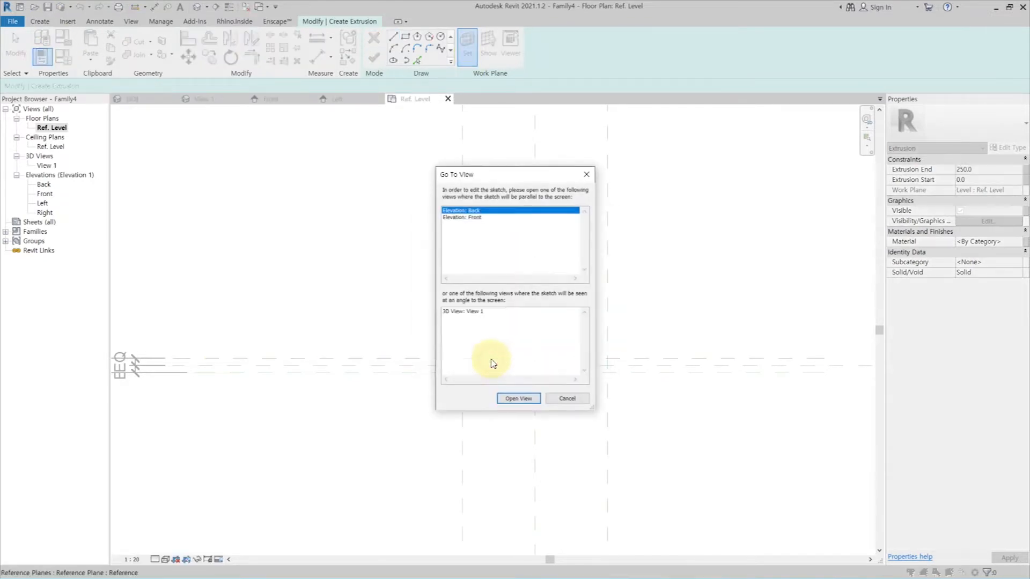
click(518, 398)
- Sketch an outer frame rectangle locked to the width and height planes, and an inner rectangle about 580 by 1000 mm
click(406, 36)
click(399, 288)
click(514, 448)
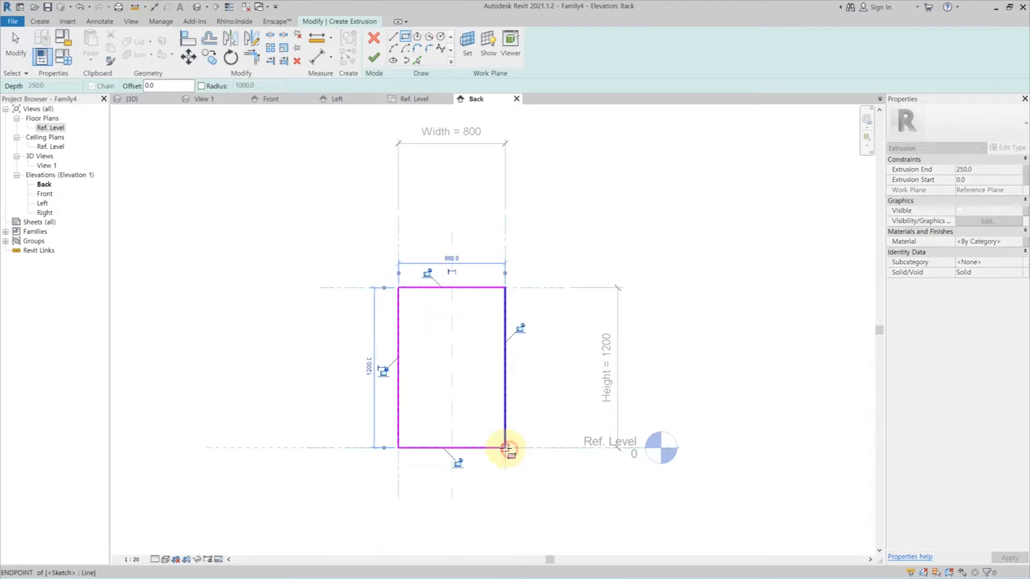
click(506, 448)
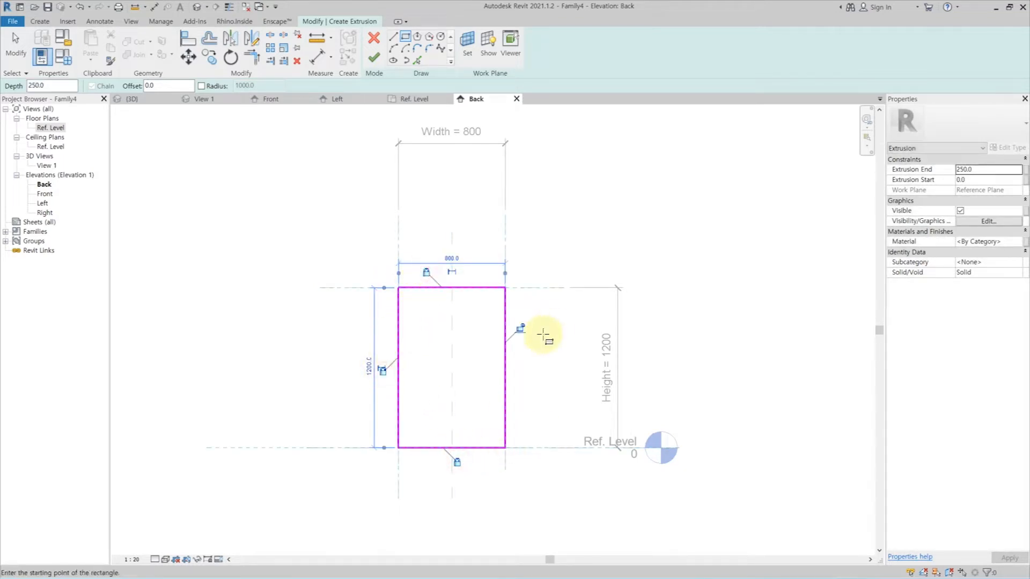
click(416, 302)
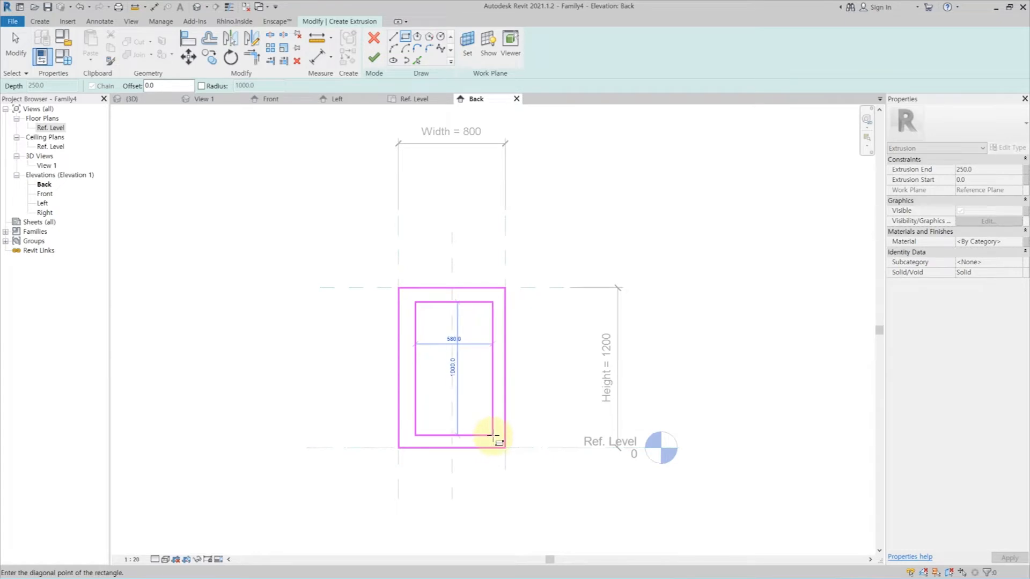
click(493, 435)
- Dimension the bottom and top gaps between the inner and outer frame rectangles
key(d)
key(i)
click(481, 436)
click(475, 416)
click(468, 287)
click(470, 302)
click(470, 320)
- Dimension the left and right gaps between the inner and outer frame rectangles
click(402, 361)
click(416, 351)
click(428, 353)
click(506, 359)
click(493, 359)
click(483, 353)
click(463, 303)
key(Escape)
key(Escape)
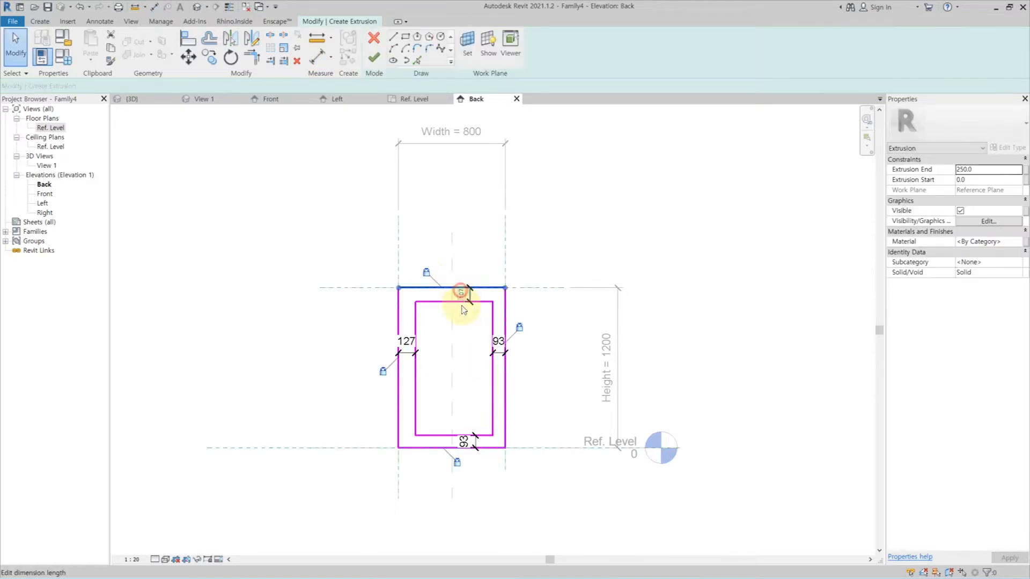
- Label all four frame gap dimensions with a new type parameter named _InnerFrameThk
scroll(460, 298, up, 3)
click(460, 293)
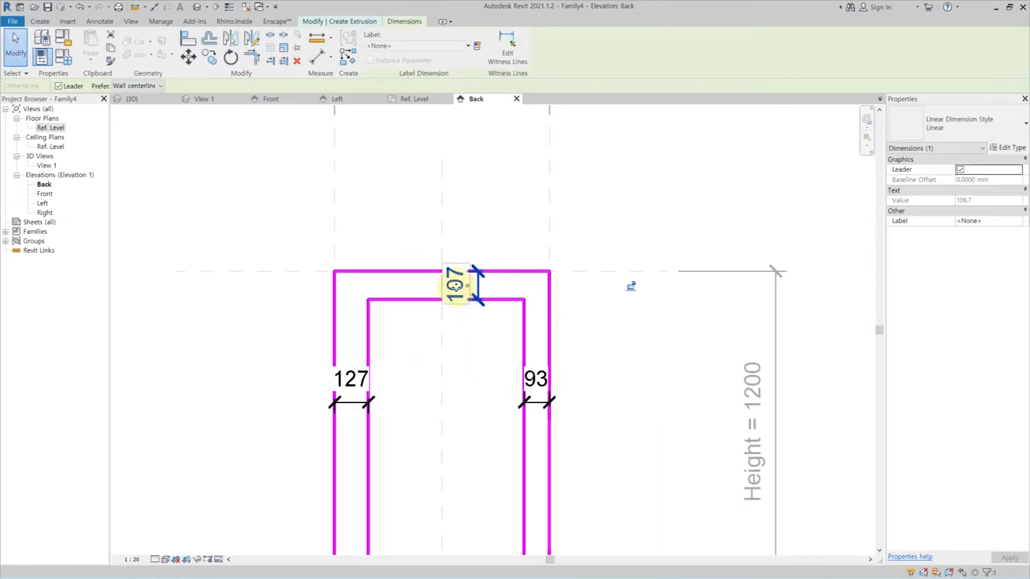
scroll(482, 327, down, 2)
ctrl+click(517, 350)
scroll(497, 366, up, 3)
ctrl+click(506, 359)
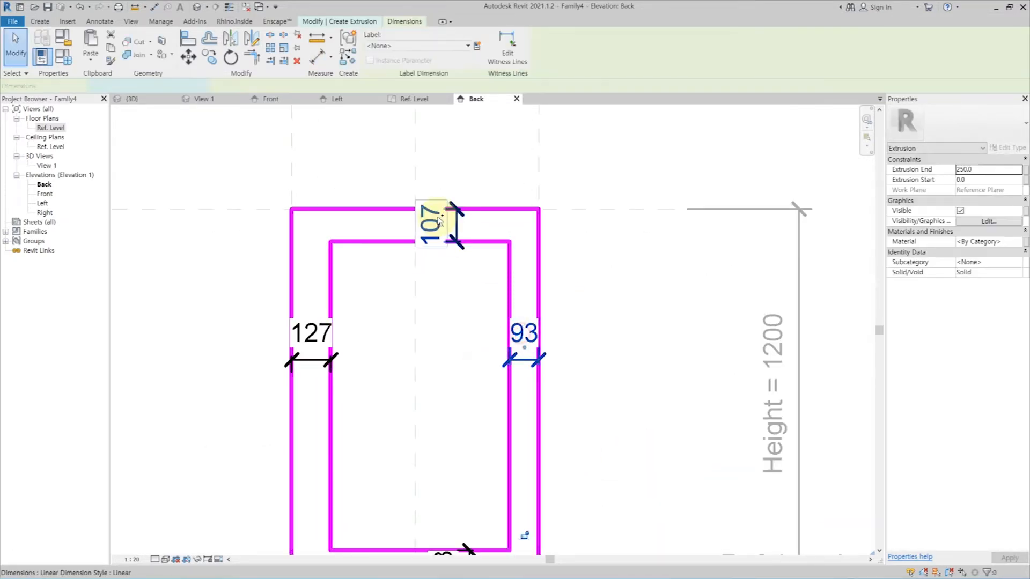
ctrl+click(292, 360)
middle_drag(494, 478, 505, 355)
ctrl+click(470, 455)
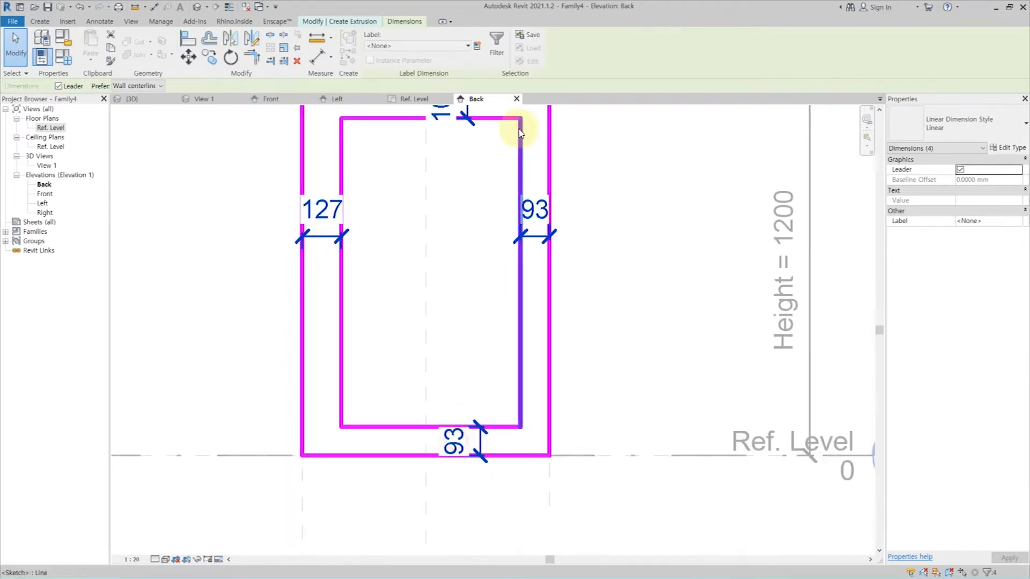
scroll(499, 134, down, 2)
click(478, 47)
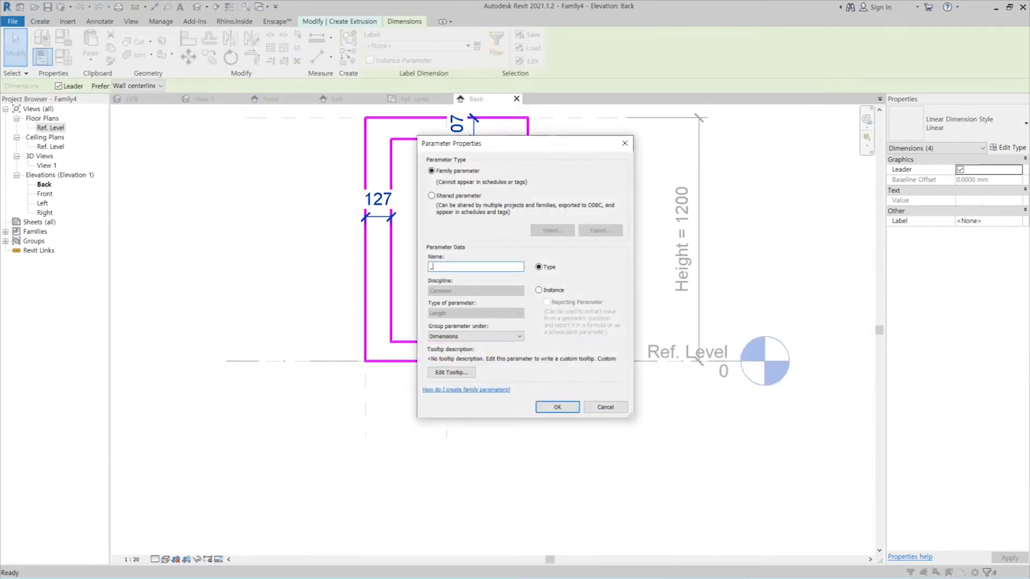
text(_InnerFrameThk)
key(Return)
- Reduce the _InnerFrameThk value in the family types and finish the frame extrusion sketch
scroll(586, 271, down, 1)
middle_drag(587, 272, 499, 321)
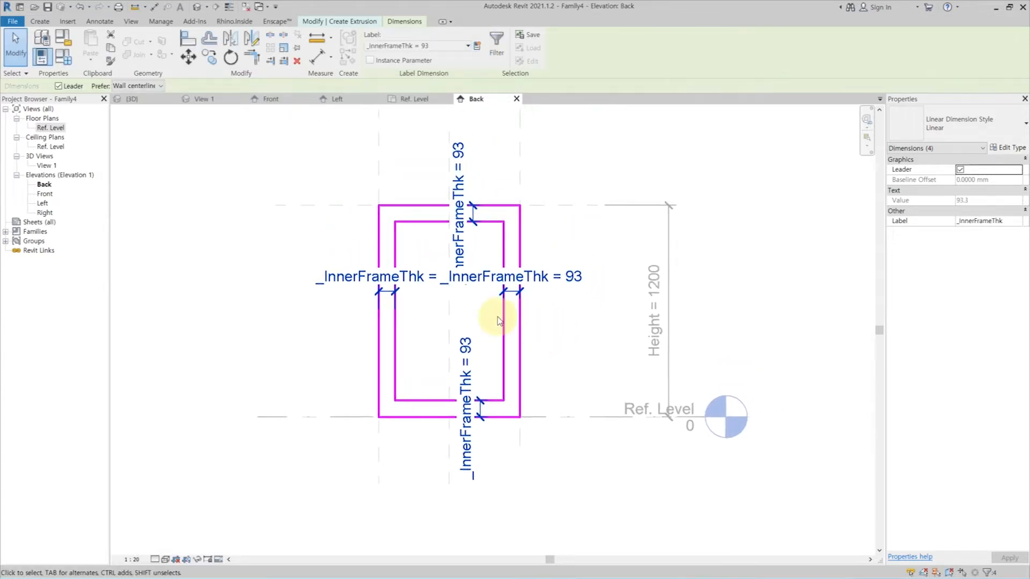
click(71, 63)
click(760, 196)
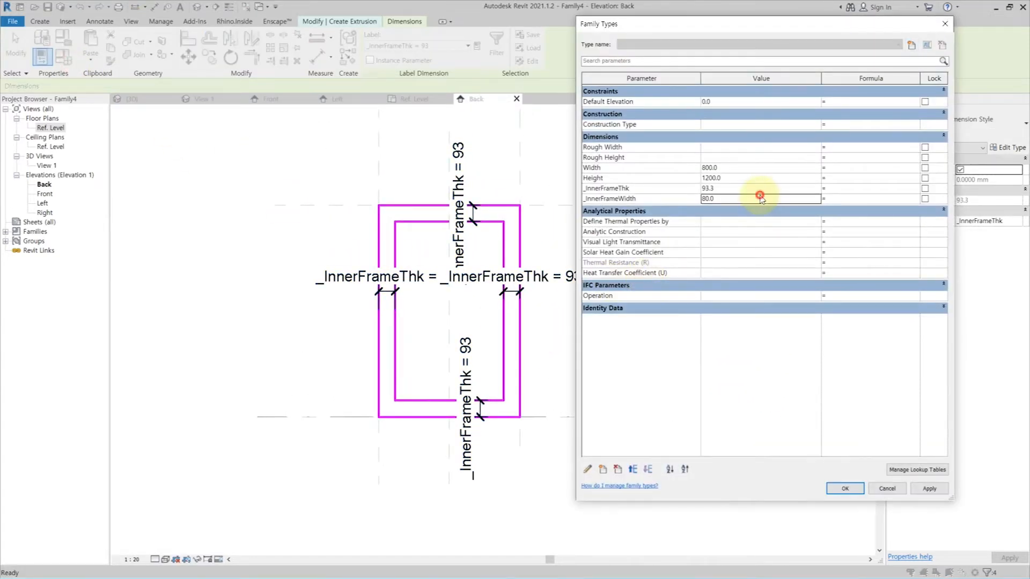
click(844, 489)
click(374, 57)
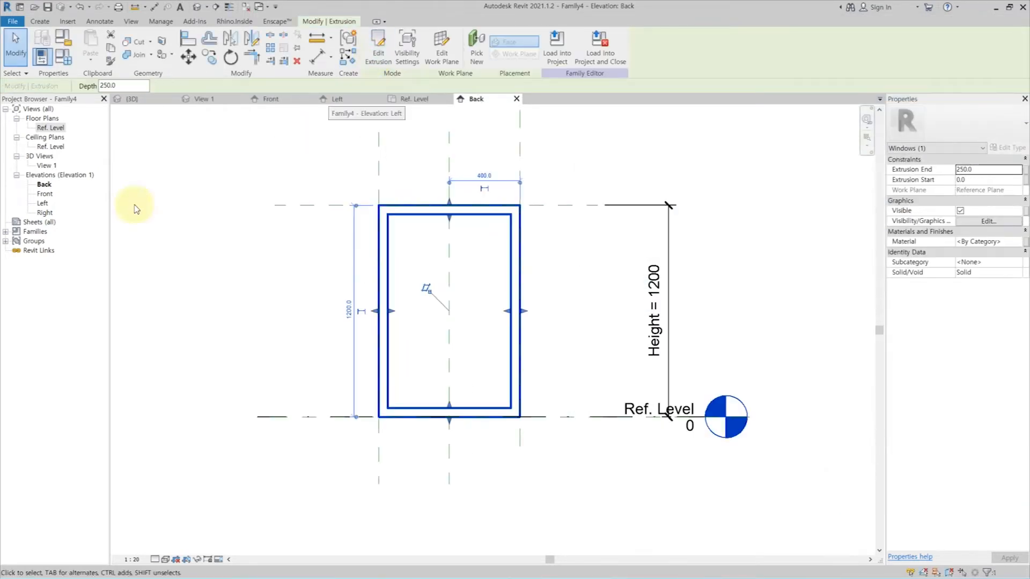
- In the Ref. Level plan, align the frame extrusion's lower face to the lowest horizontal reference plane and lock it
double_click(51, 128)
click(655, 395)
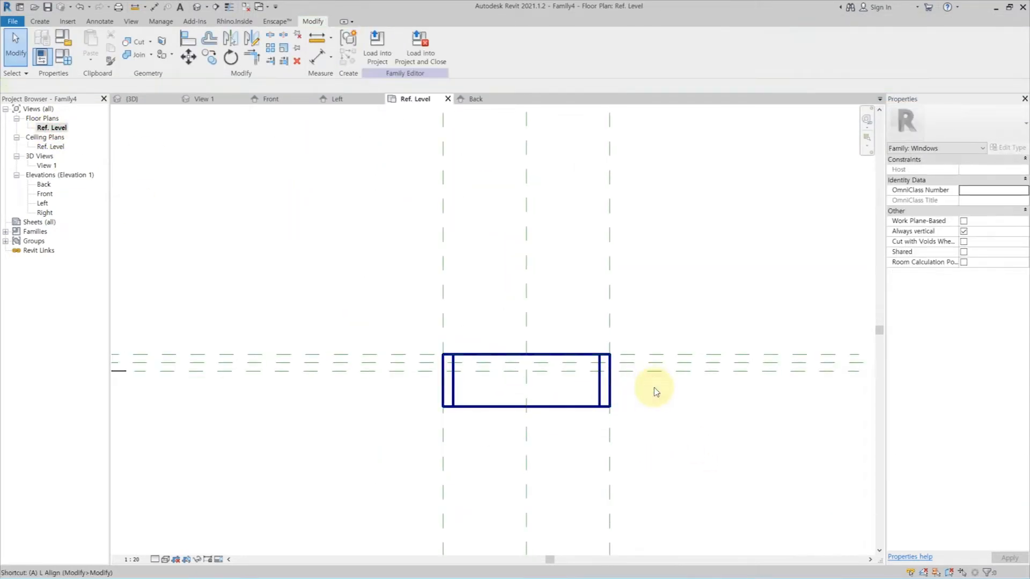
key(l)
click(656, 370)
click(579, 407)
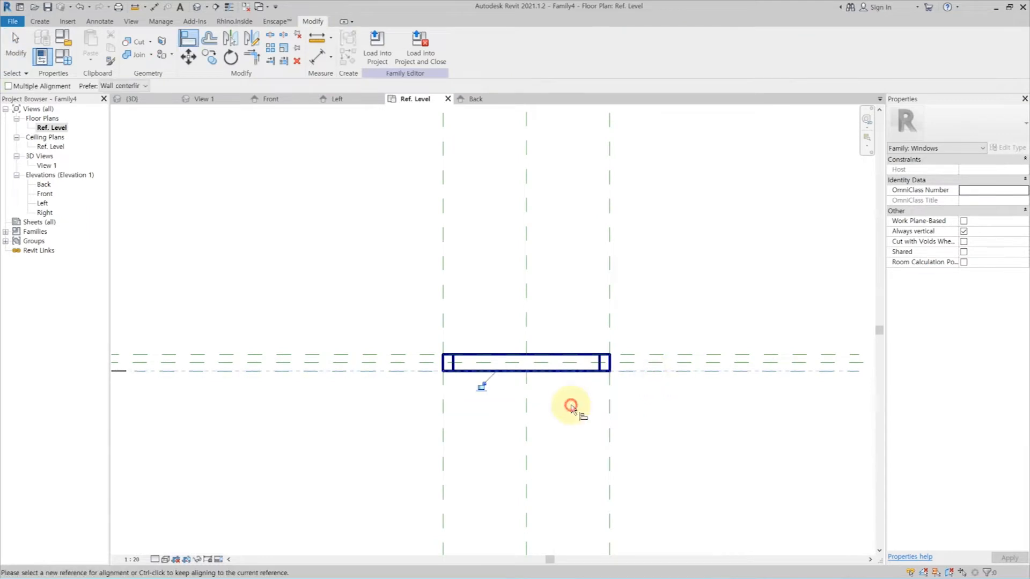
click(482, 385)
key(Escape)
click(51, 128)
click(478, 279)
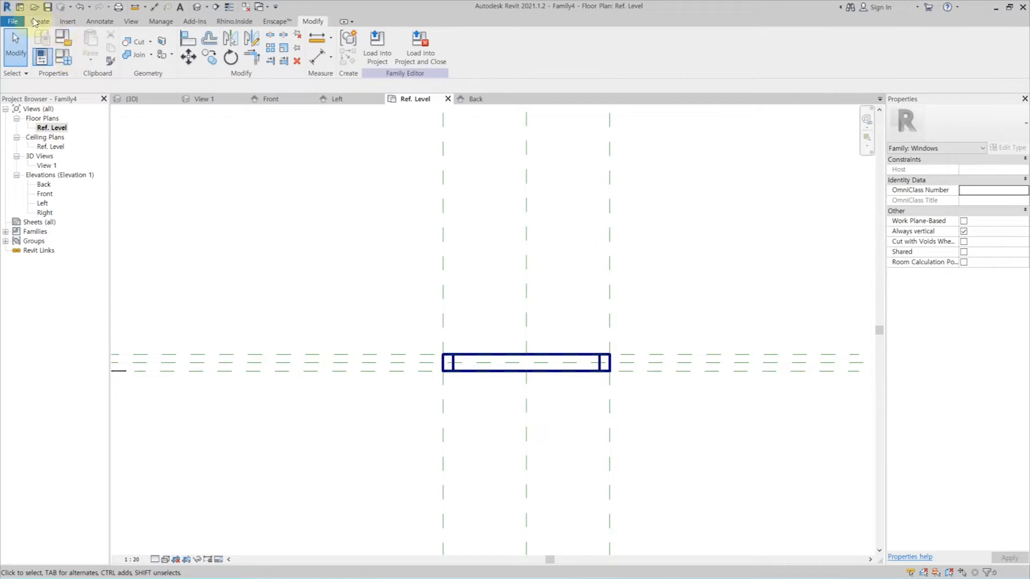
- Start a new extrusion with the uppermost horizontal reference plane as its work plane and go to the Back elevation for sketching
click(33, 21)
click(92, 42)
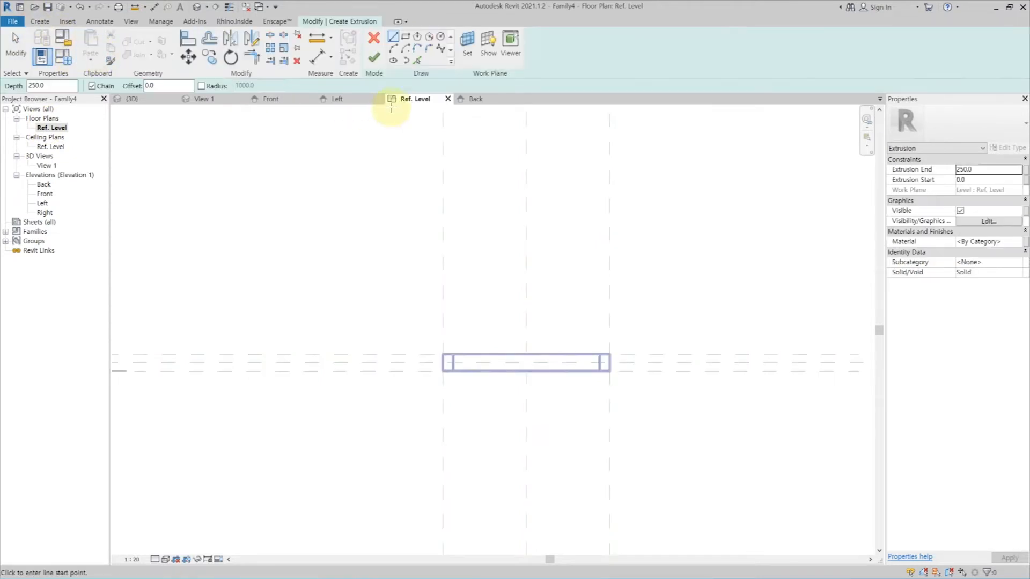
click(468, 48)
click(451, 308)
click(488, 358)
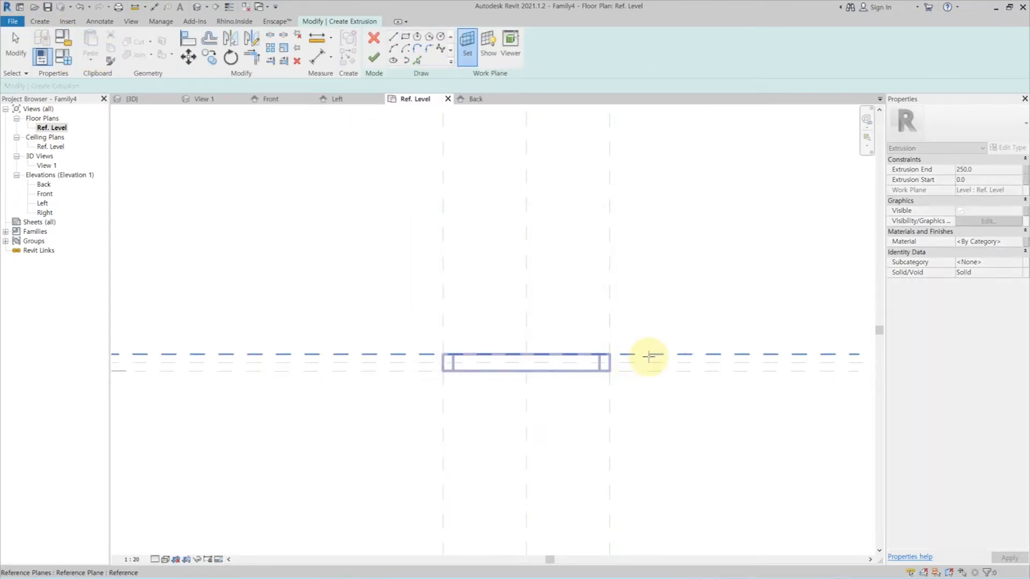
click(650, 357)
click(519, 399)
- Sketch a 700 by 1100 glass rectangle along the frame's inner opening, lock its sides to the frame, and finish the extrusion
click(406, 36)
click(388, 214)
click(512, 409)
click(511, 409)
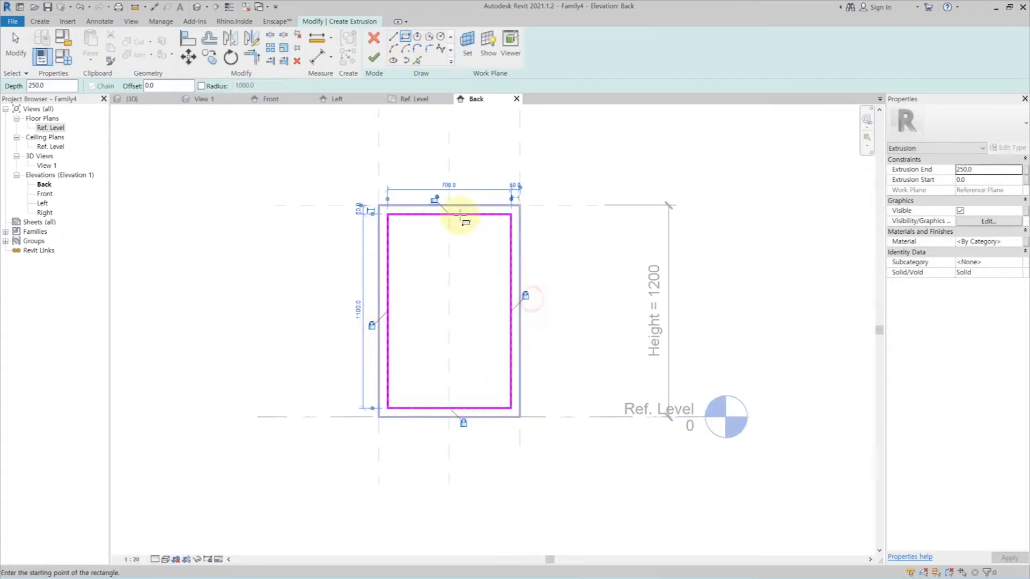
click(374, 57)
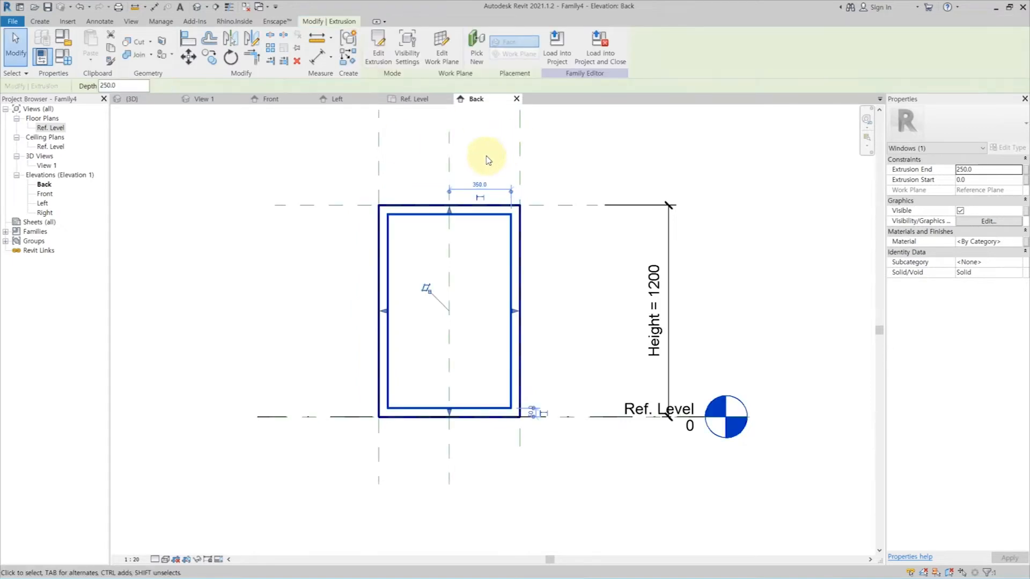
- In the Ref. Level plan, associate the glass extrusion's start with a new type parameter named _GlassOffset
double_click(51, 127)
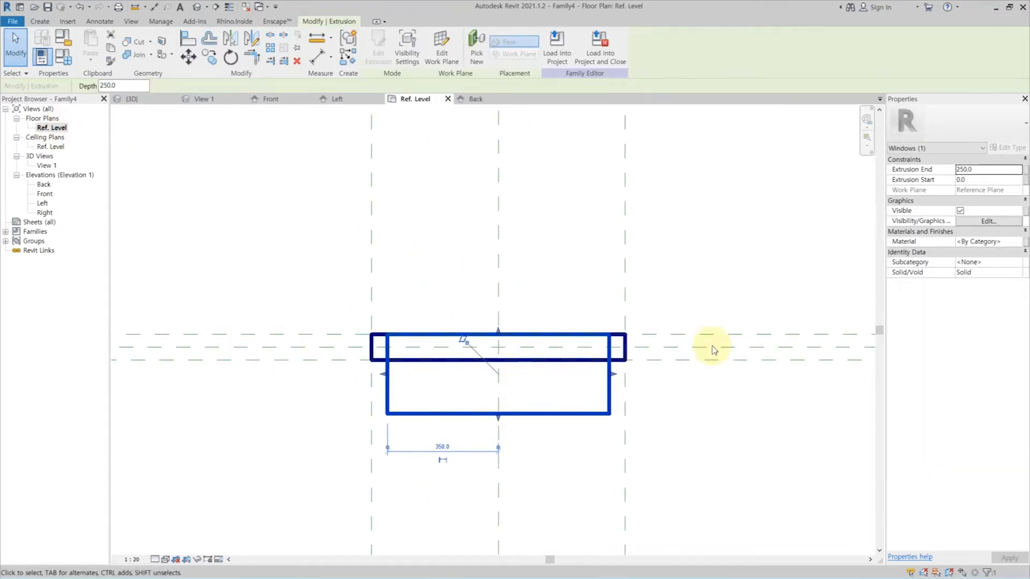
click(1025, 182)
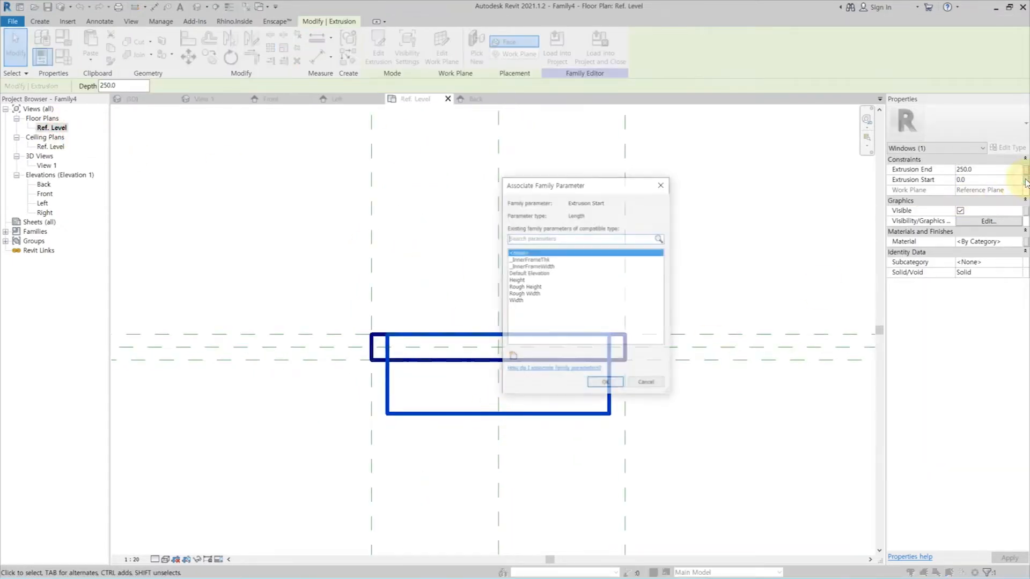
click(515, 352)
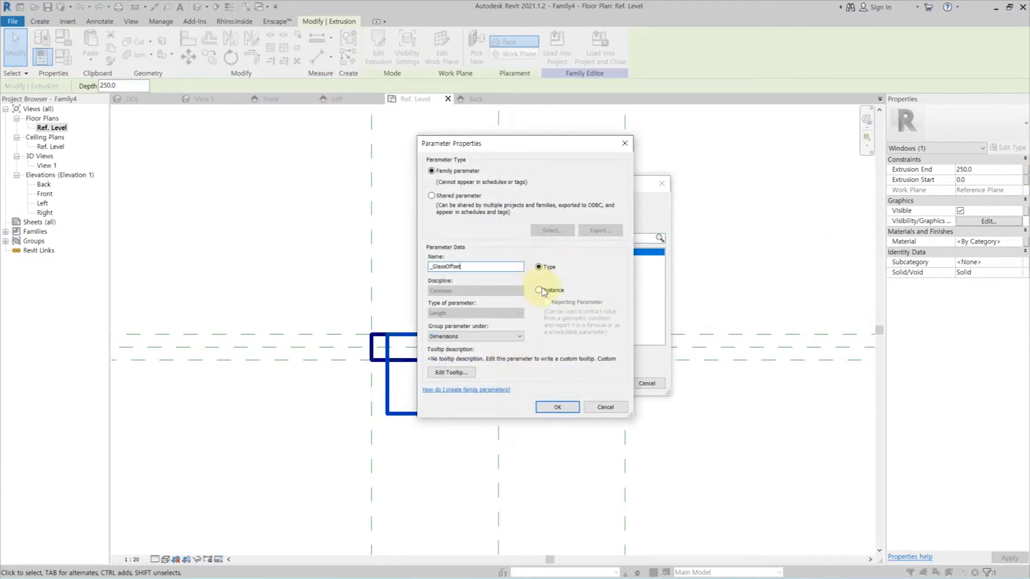
click(557, 407)
click(606, 383)
- Try _GlassOffset at 20 in the family types, and settle on a value of 10
click(66, 62)
click(730, 197)
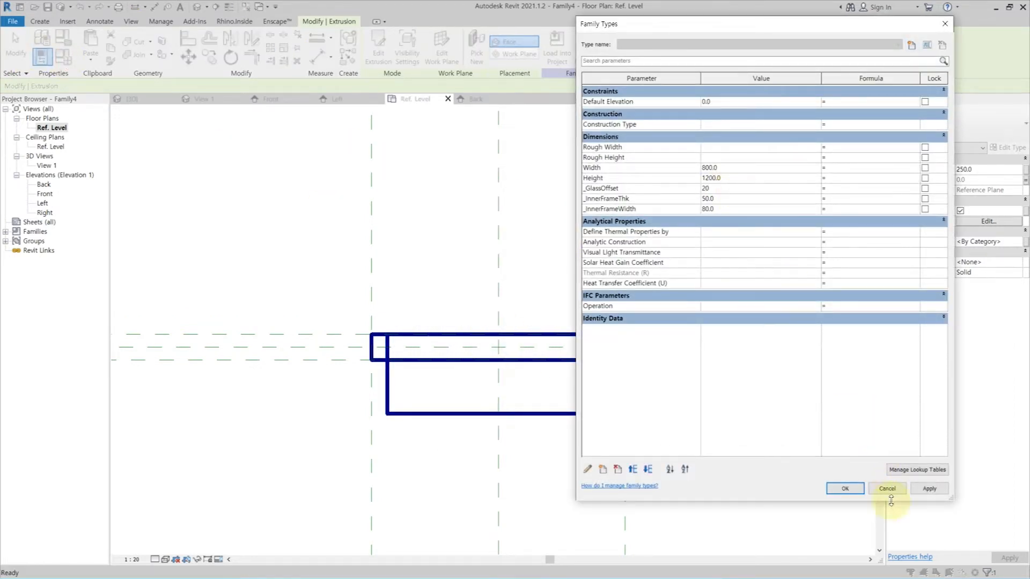
text(20)
click(942, 493)
click(734, 189)
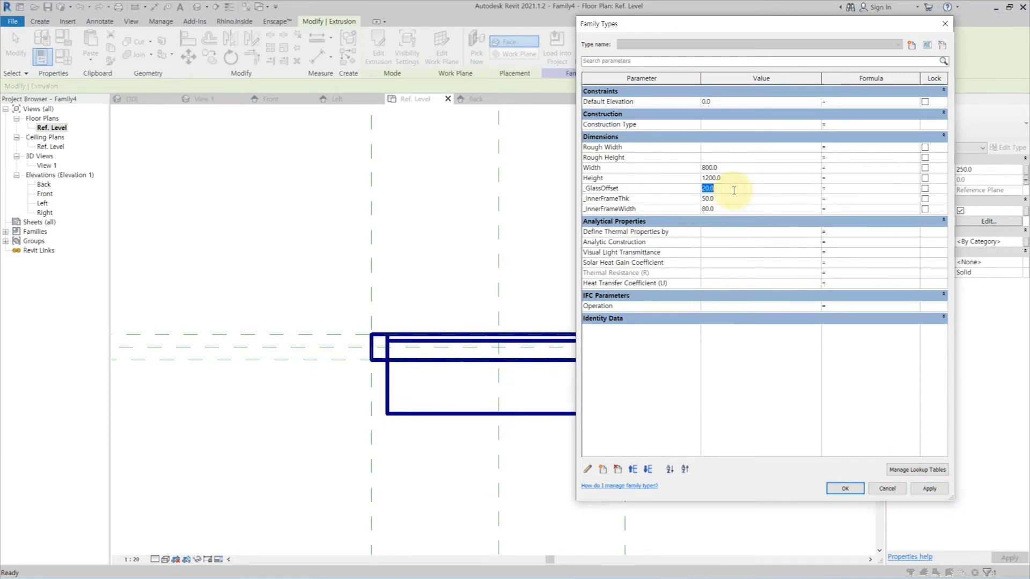
click(928, 488)
click(845, 488)
- Dimension the depth of the glass extrusion in plan with thin lines enabled, placing the dimension beside the window
key(d)
key(i)
scroll(558, 348, up, 4)
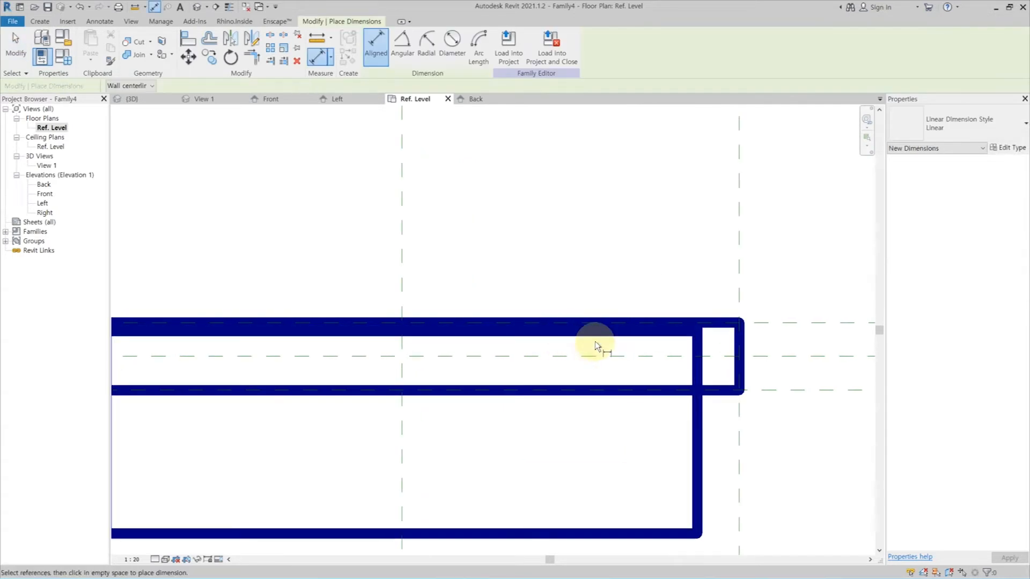
click(613, 332)
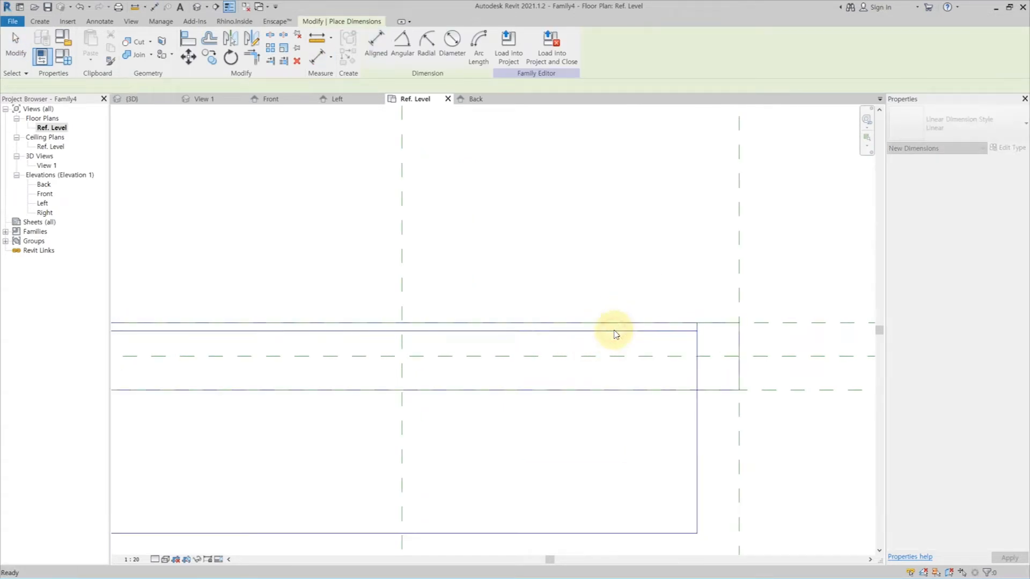
scroll(615, 370, down, 1)
click(649, 511)
scroll(644, 496, down, 3)
click(800, 475)
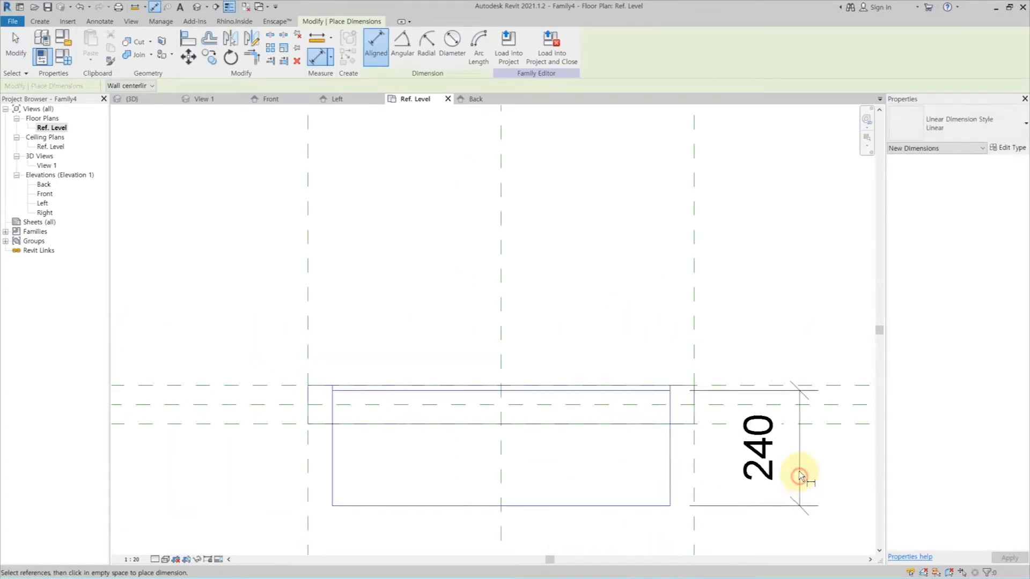
key(Escape)
key(Escape)
- Label the glass depth dimension with a new type parameter named _GlassThk and set its value to 24
click(799, 470)
click(477, 47)
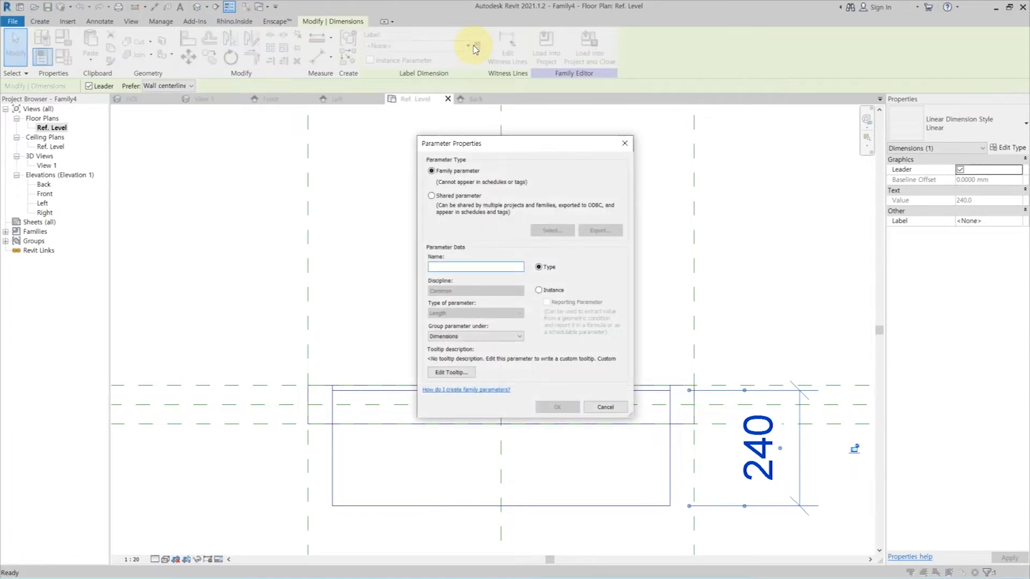
text(_GlassThk)
key(Return)
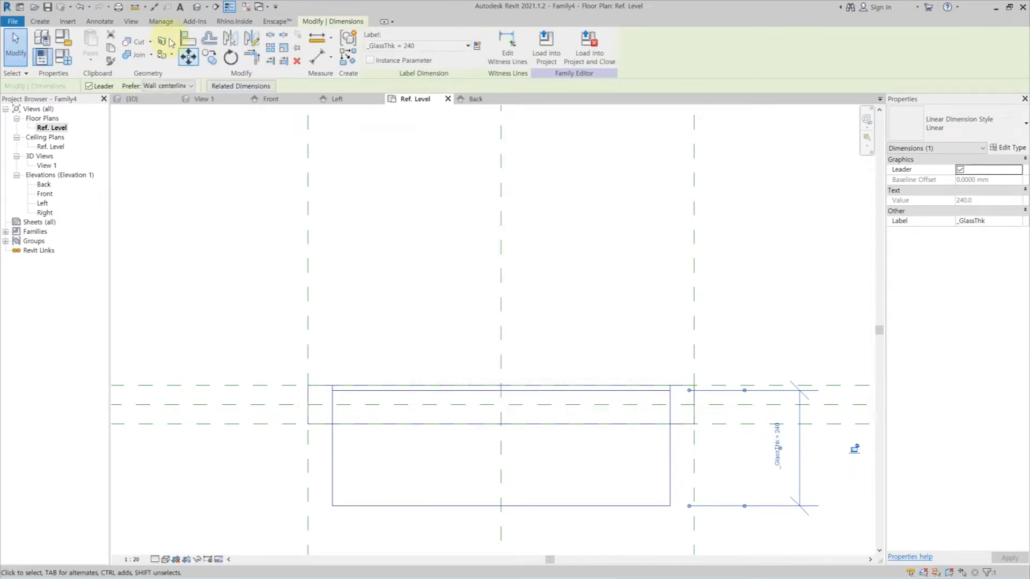
click(65, 58)
click(734, 207)
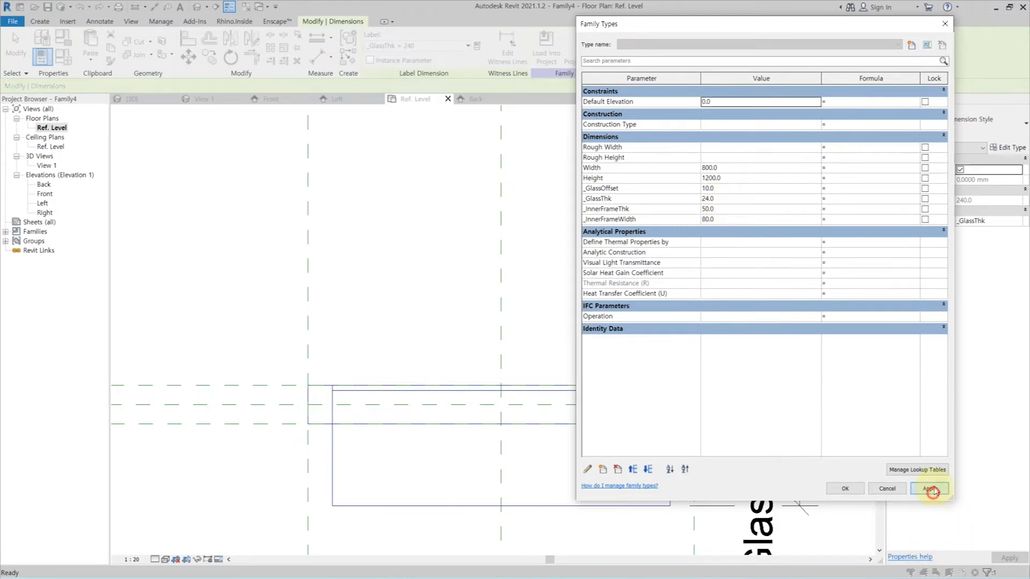
click(845, 488)
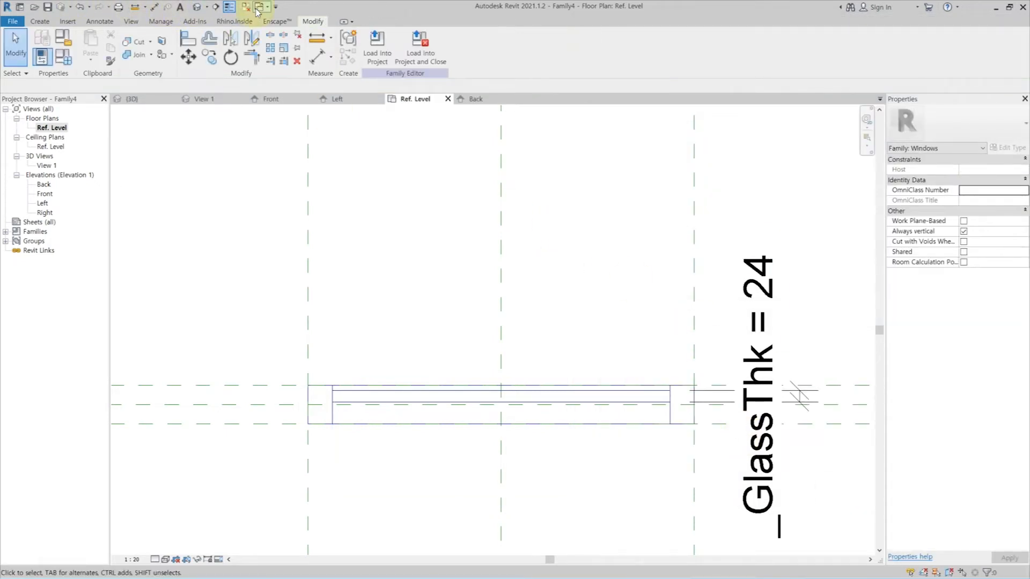
- In the default 3D view, associate the frame extrusion's material with a new type parameter named _Frame
click(258, 9)
click(196, 7)
shift+middle_drag(526, 413, 467, 345)
click(498, 166)
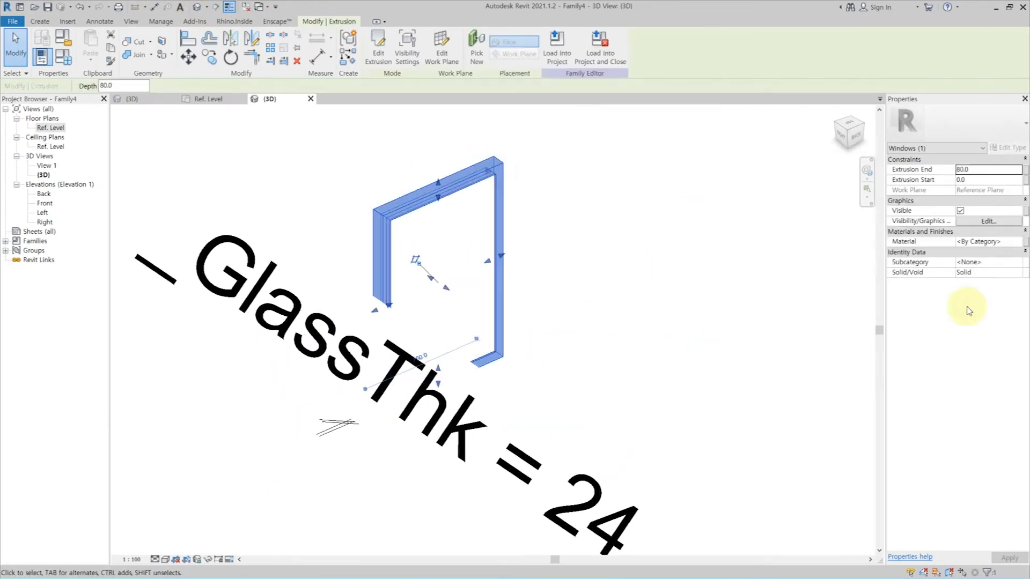
click(1018, 242)
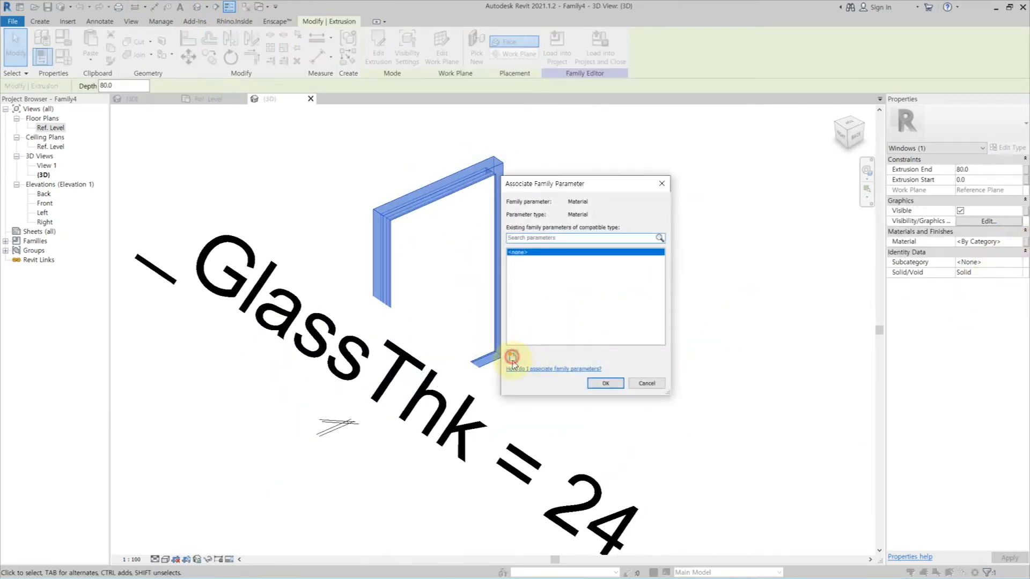
click(512, 357)
text(_Frame)
key(Return)
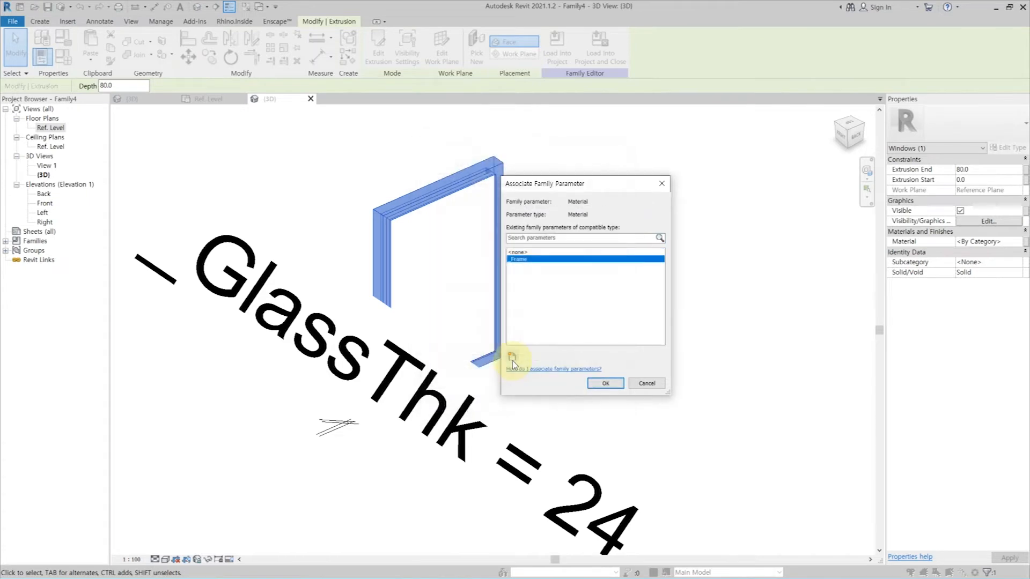
click(607, 383)
- Assign the frame extrusion to the Frame/Mullion subcategory
click(1023, 261)
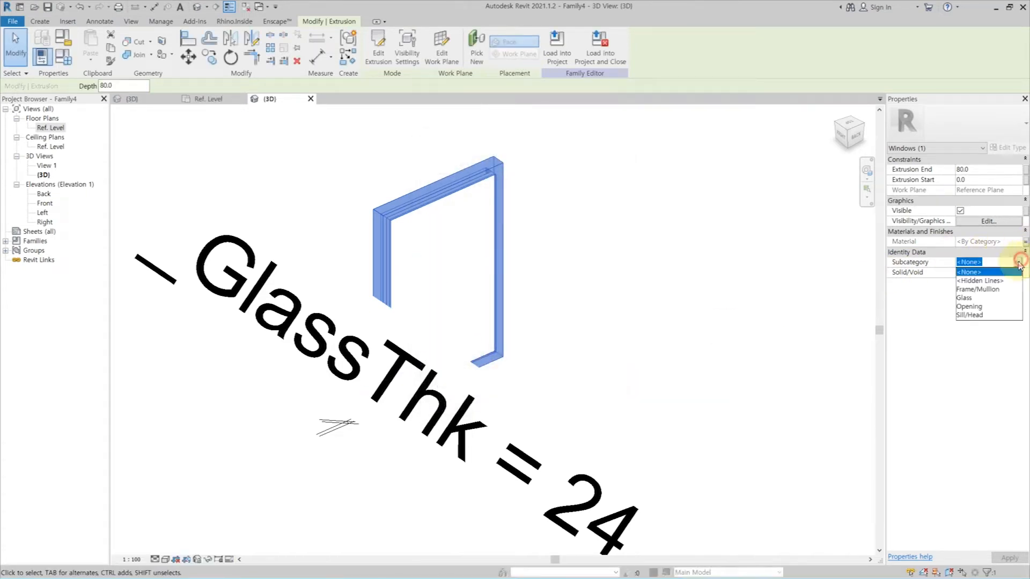
click(998, 292)
click(605, 304)
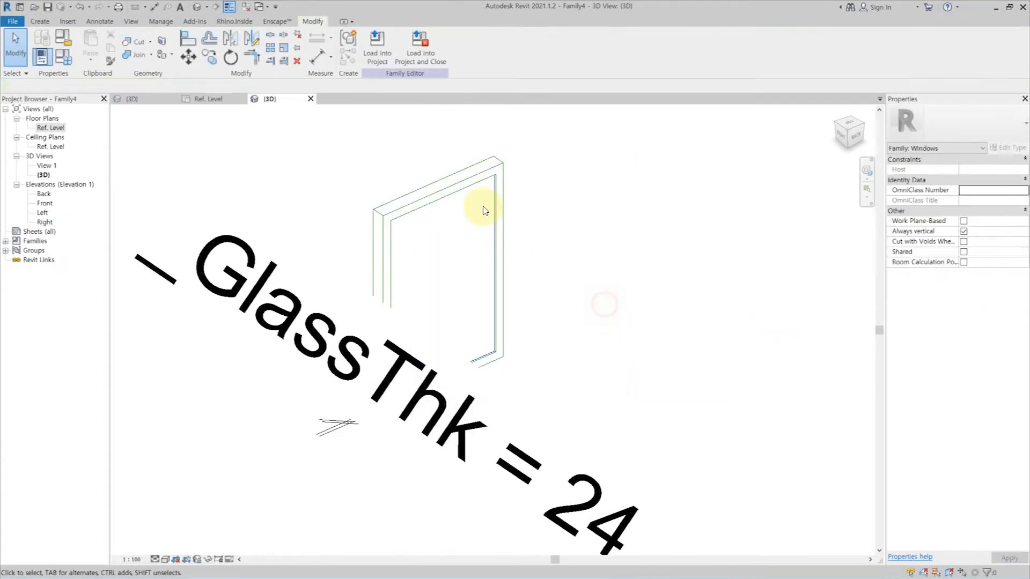
- Associate the glass extrusion's material with a new type parameter named _Glass
click(490, 179)
click(1026, 242)
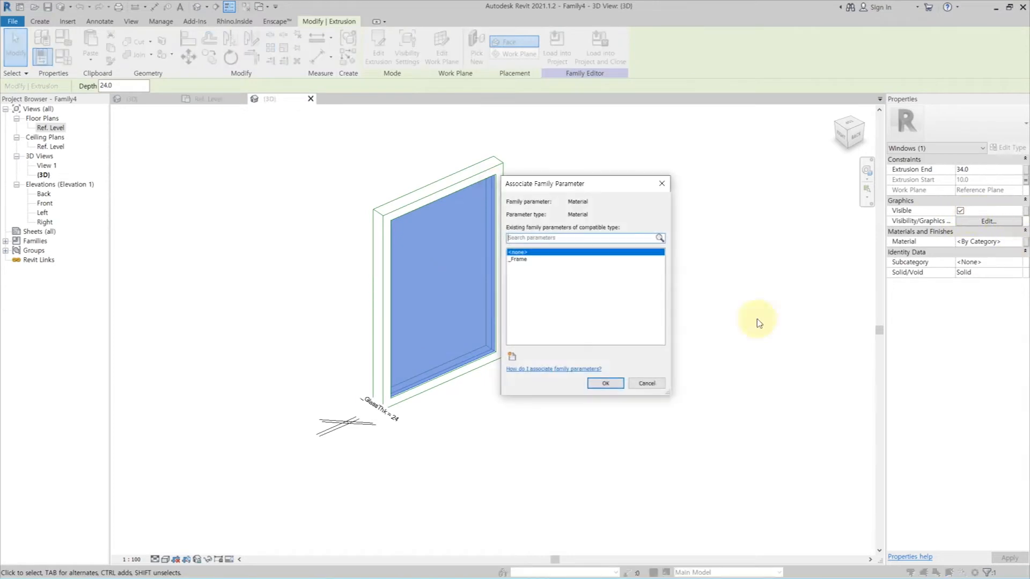
click(510, 352)
text(_Glas)
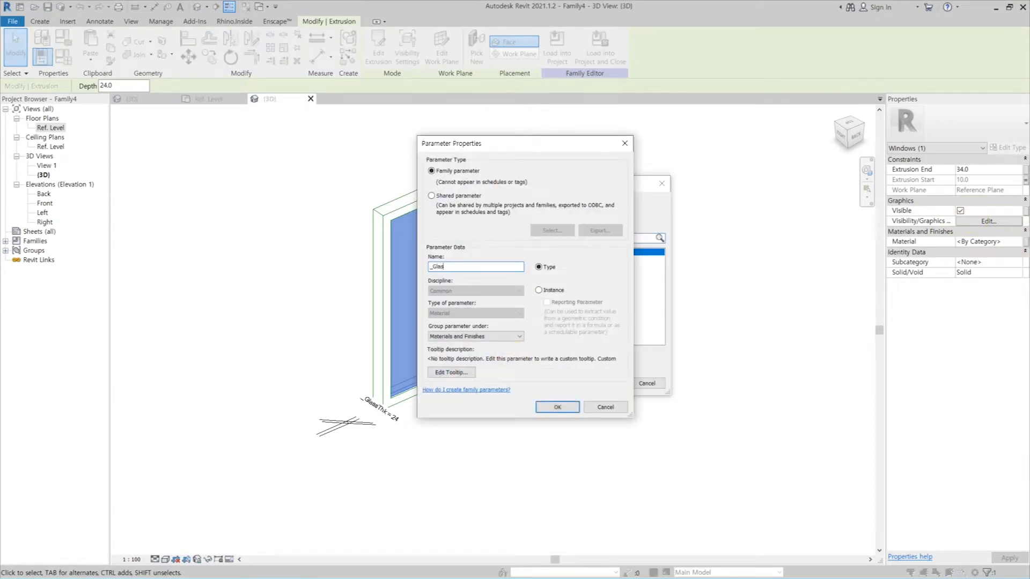
text(s)
key(Return)
click(606, 384)
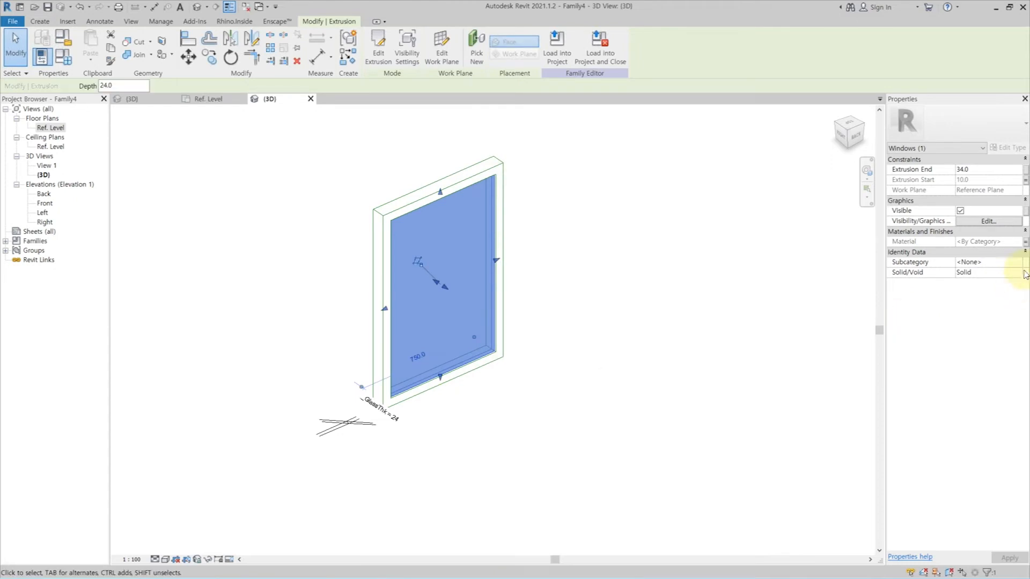
- Assign the glass extrusion to the Glass subcategory
click(1022, 268)
click(975, 299)
click(589, 423)
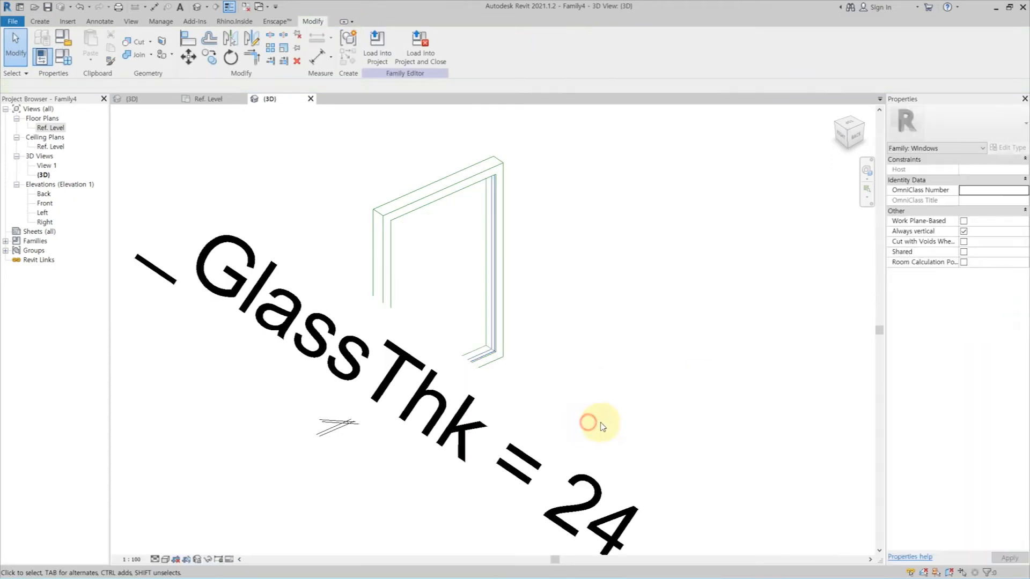
- Shade the 3D view and link the visibility of frame and glass to a new instance parameter _3D_FixedWindow grouped under Visibility
click(176, 559)
click(188, 526)
mouse_move(558, 295)
middle_down()
mouse_move(646, 294)
mouse_move(672, 322)
mouse_move(659, 287)
middle_up()
drag(648, 149, 585, 197)
click(1026, 211)
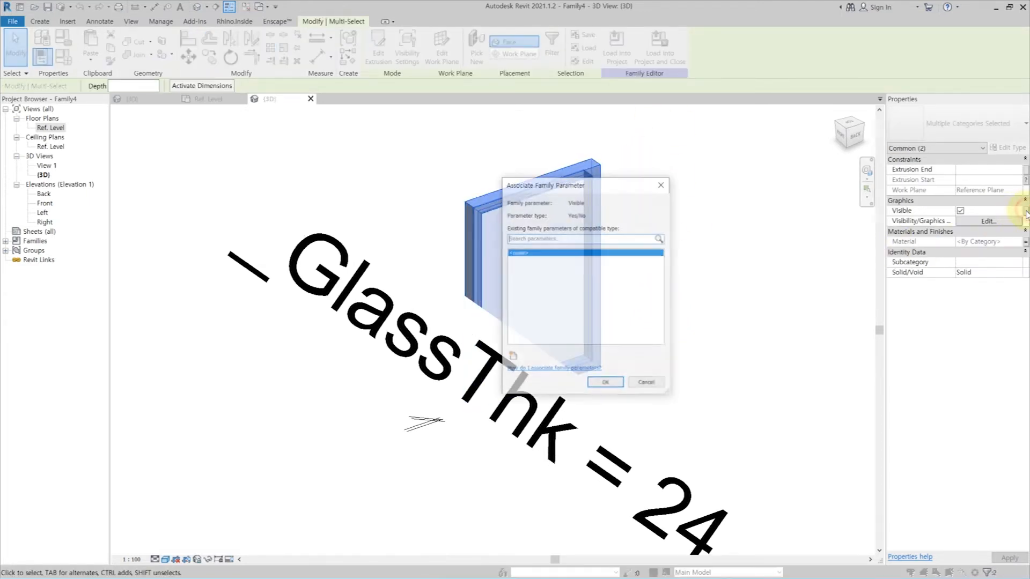
click(513, 357)
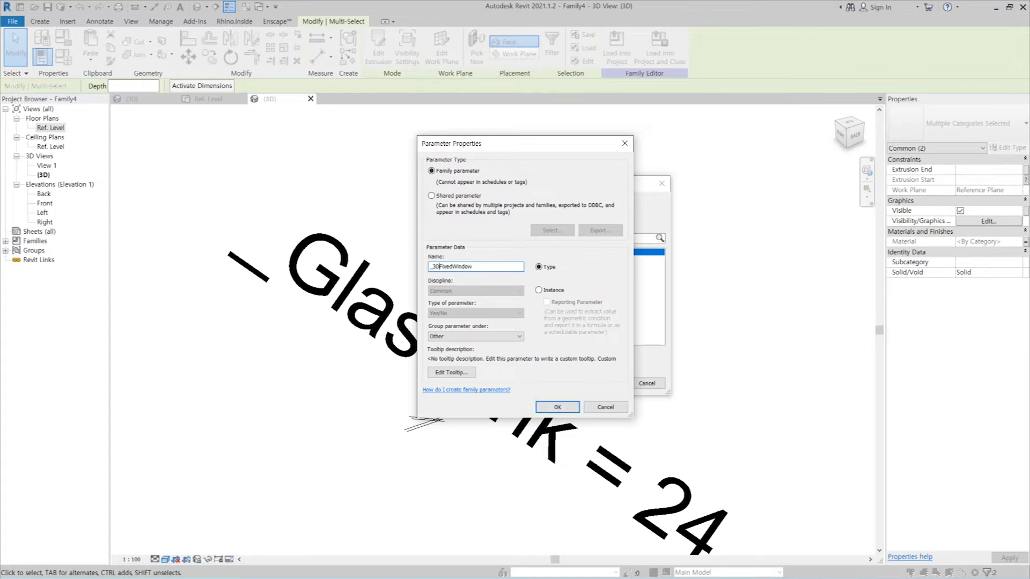
click(519, 337)
click(472, 545)
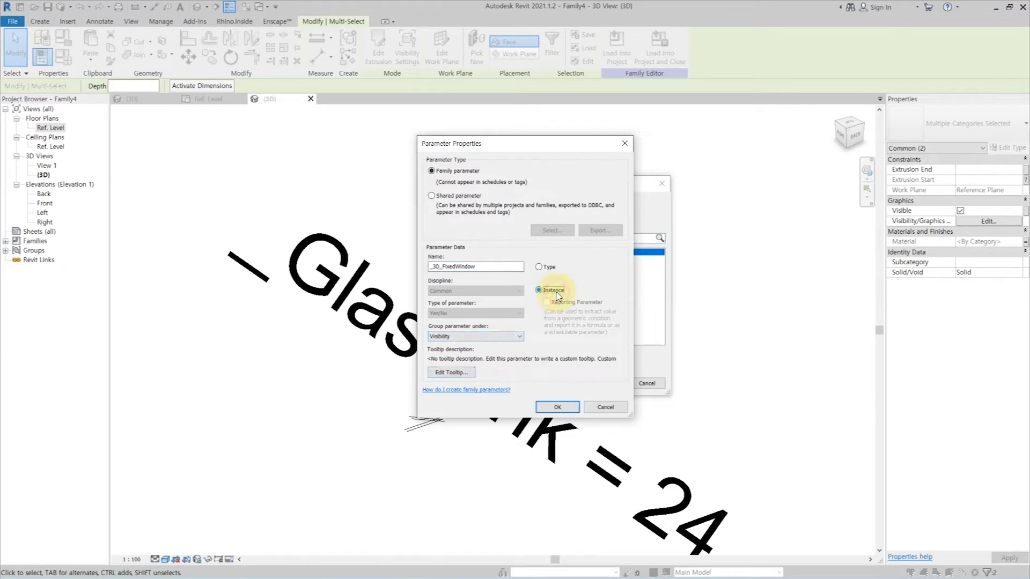
click(557, 407)
click(701, 292)
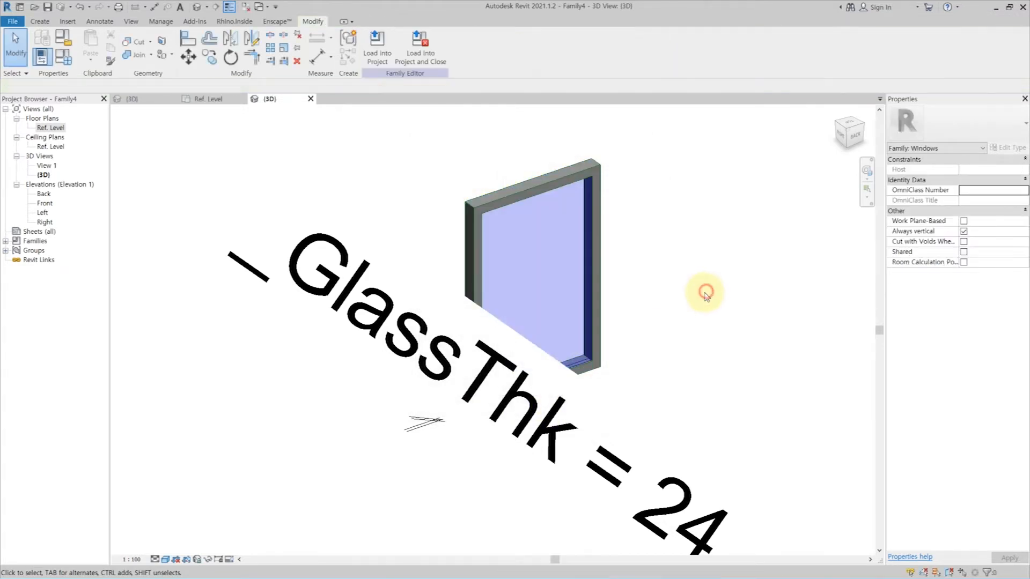
- Open the Ref. Level floor plan and turn off thin-line display
scroll(643, 263, down, 2)
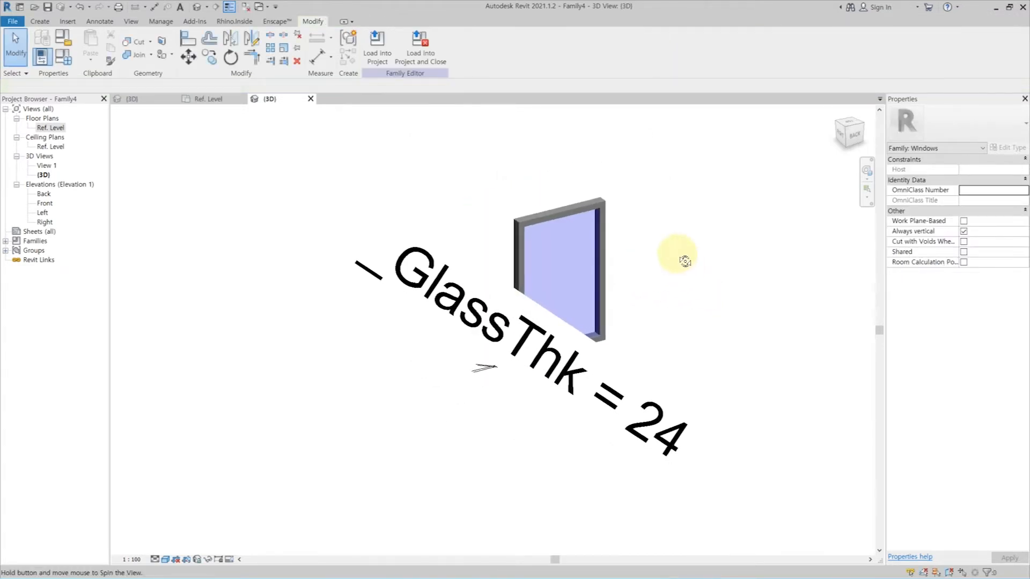
click(45, 204)
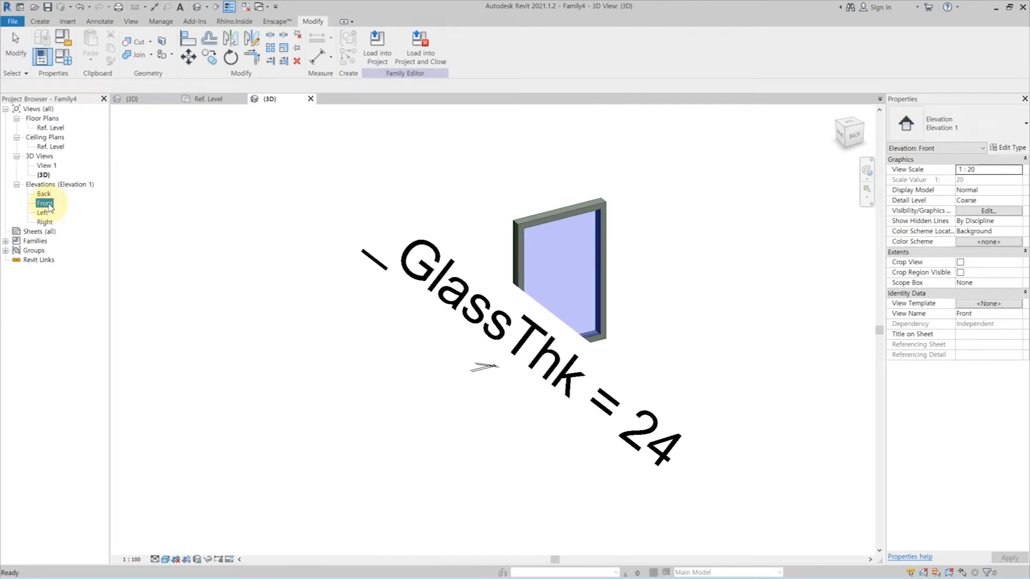
click(50, 128)
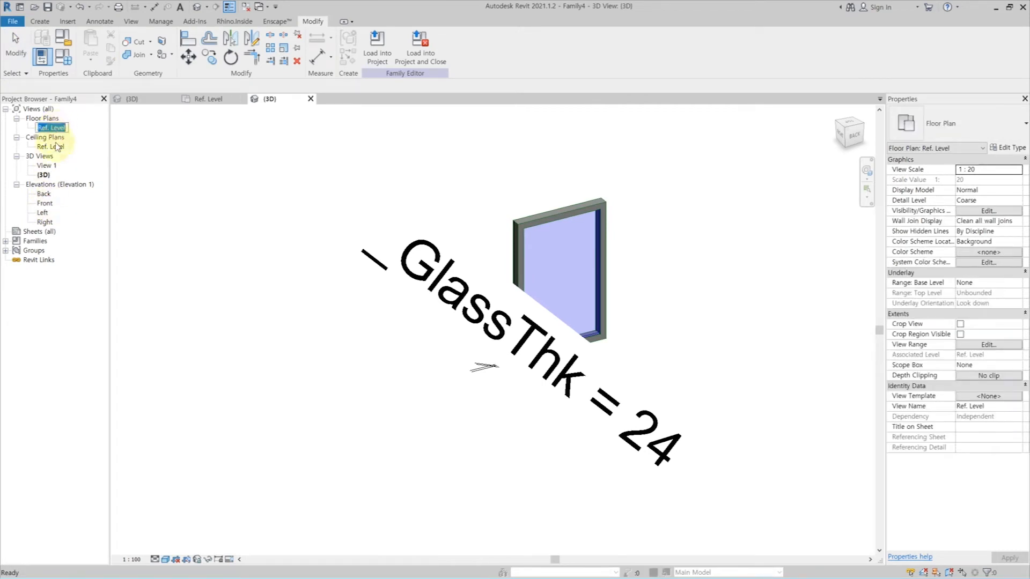
double_click(56, 129)
scroll(391, 311, down, 2)
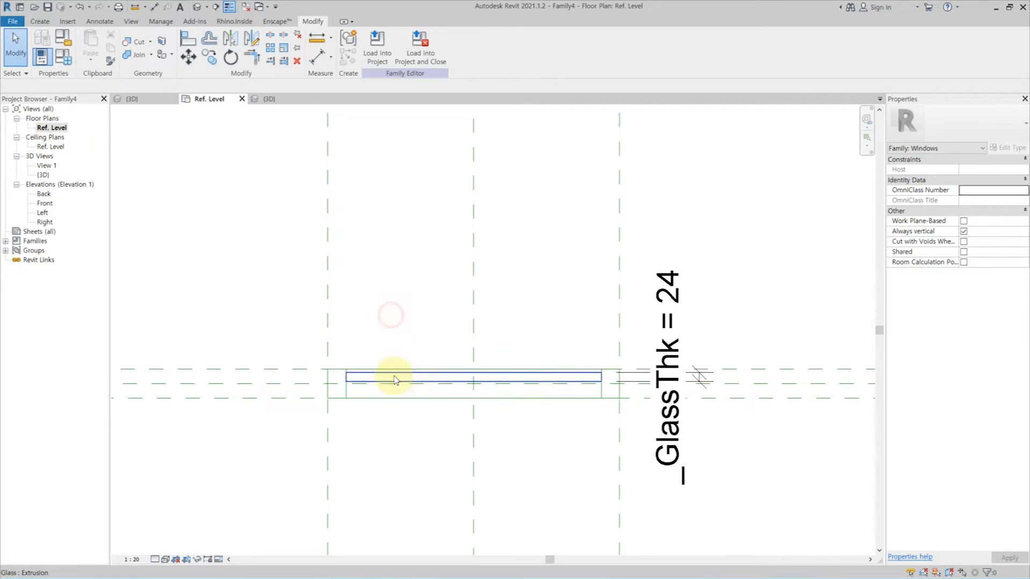
key(t)
key(l)
middle_drag(395, 341, 392, 280)
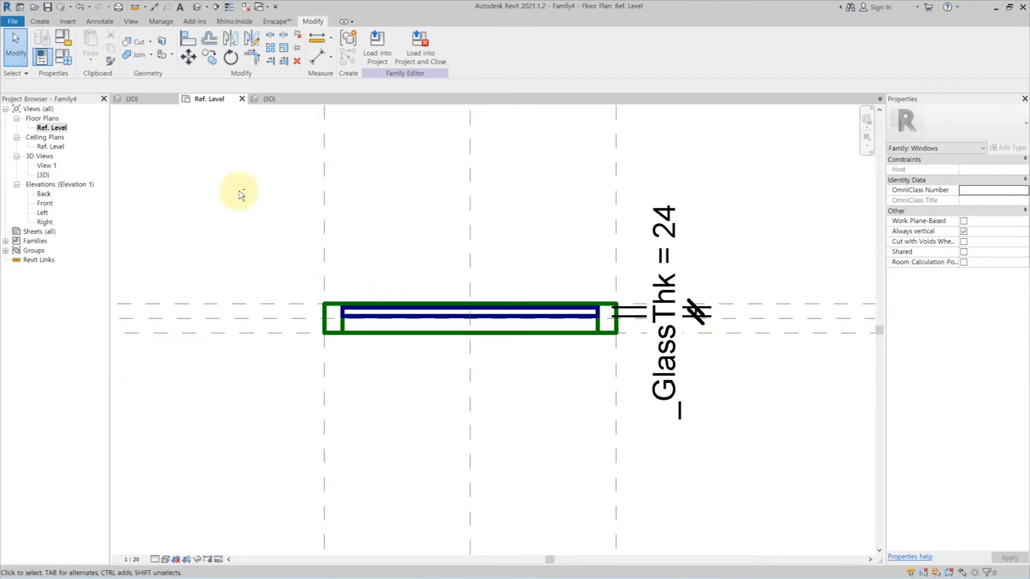
- Temporarily hide the frame, the glass and the glass thickness dimension in the plan view
drag(283, 274, 697, 389)
key(h)
key(h)
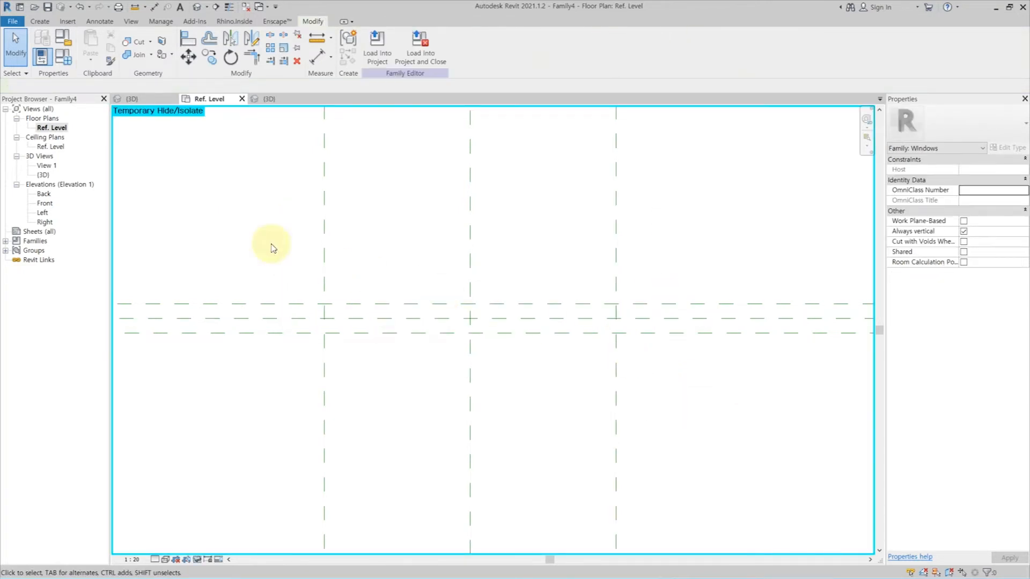
- Draw a symbolic-line rectangle between the outer reference planes, 800 by 80 mm, and lock its sides to them
click(101, 21)
click(179, 57)
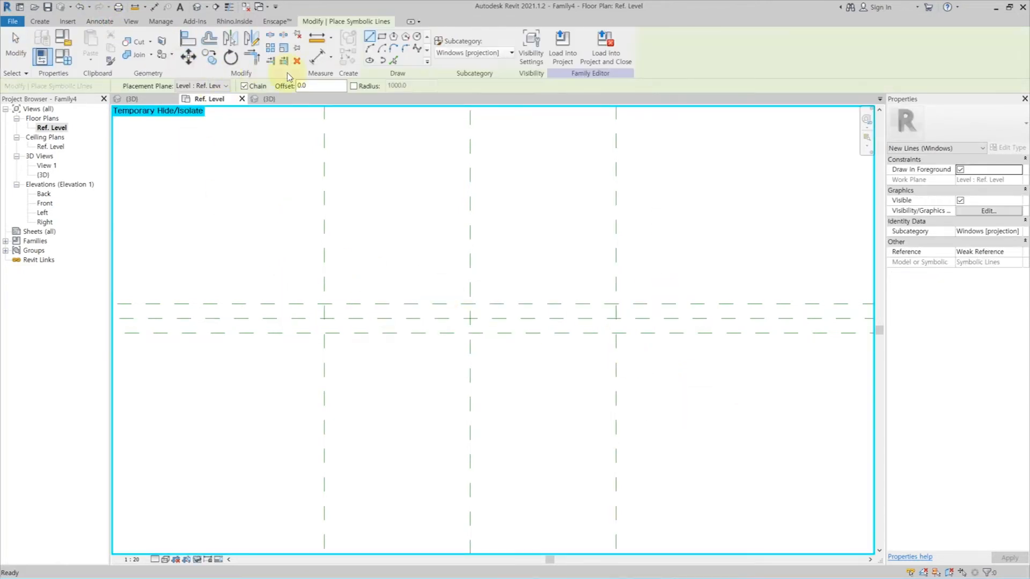
click(382, 36)
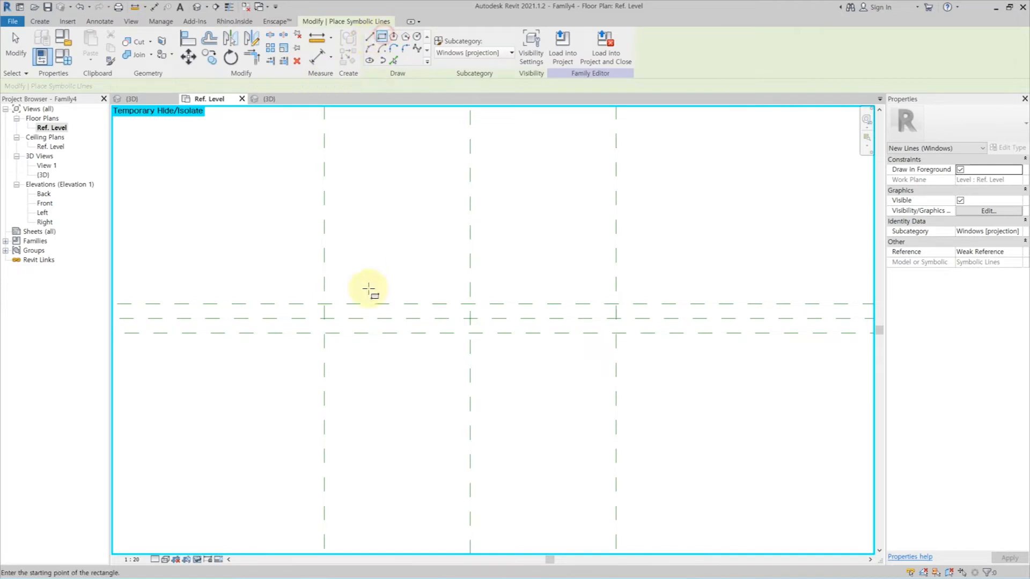
click(324, 303)
click(616, 333)
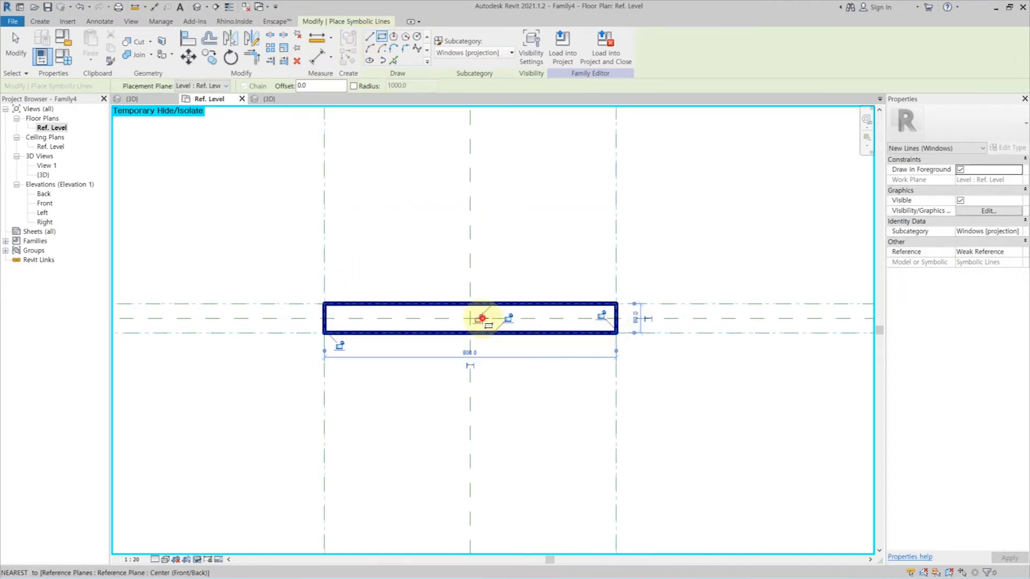
click(602, 316)
click(340, 346)
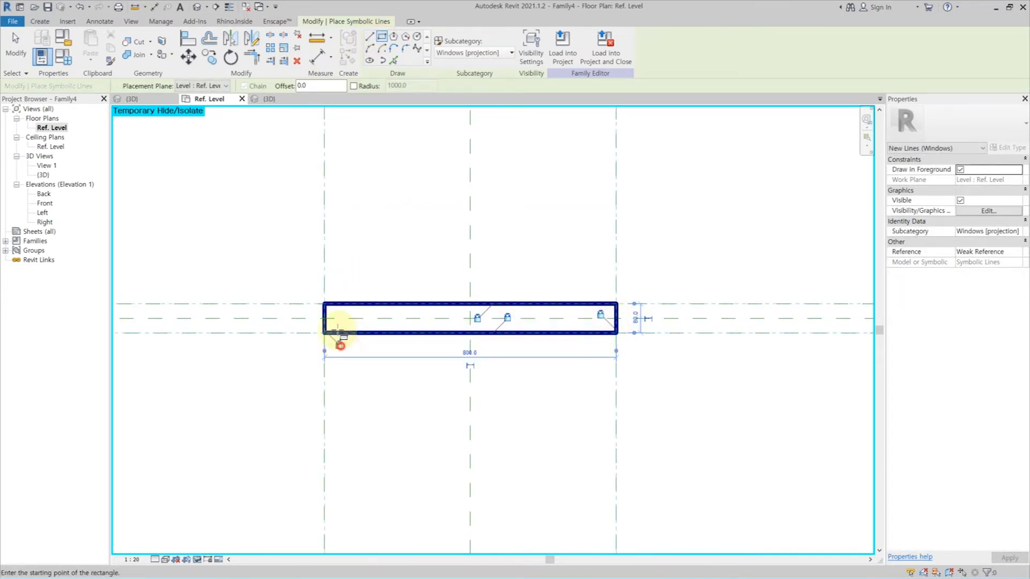
- Draw a vertical symbolic line across the rectangle near each end, about 80 mm in from the end
click(369, 37)
click(353, 304)
click(354, 334)
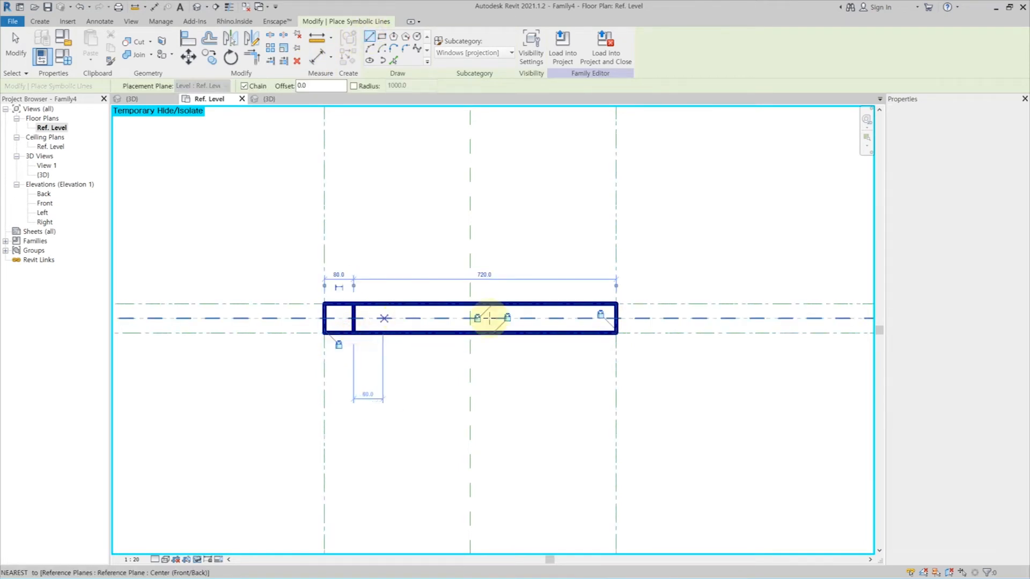
click(587, 303)
click(587, 333)
key(Escape)
key(Escape)
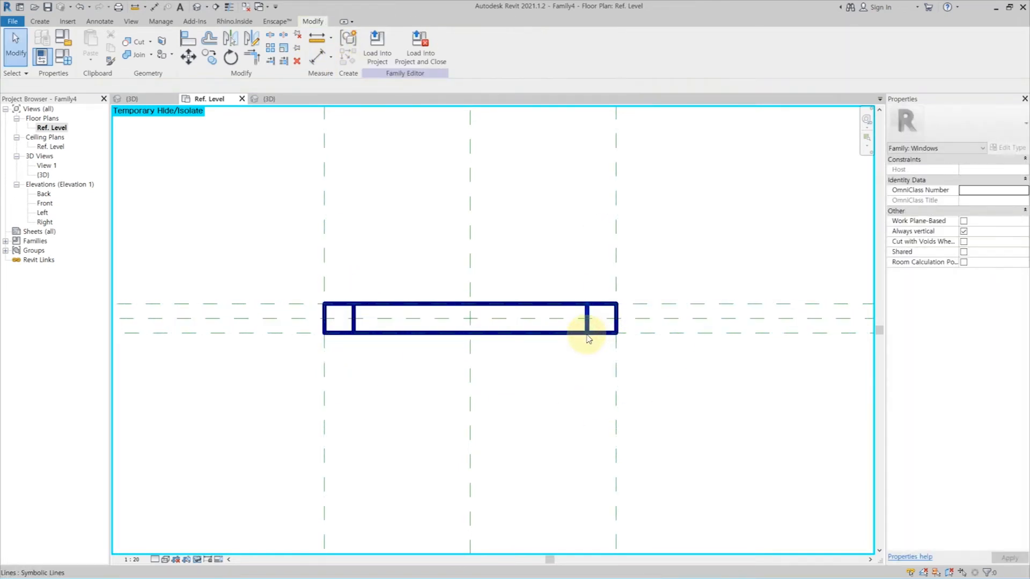
- Dimension each inner vertical symbolic line to its neighbouring outer reference plane
key(d)
key(i)
click(324, 240)
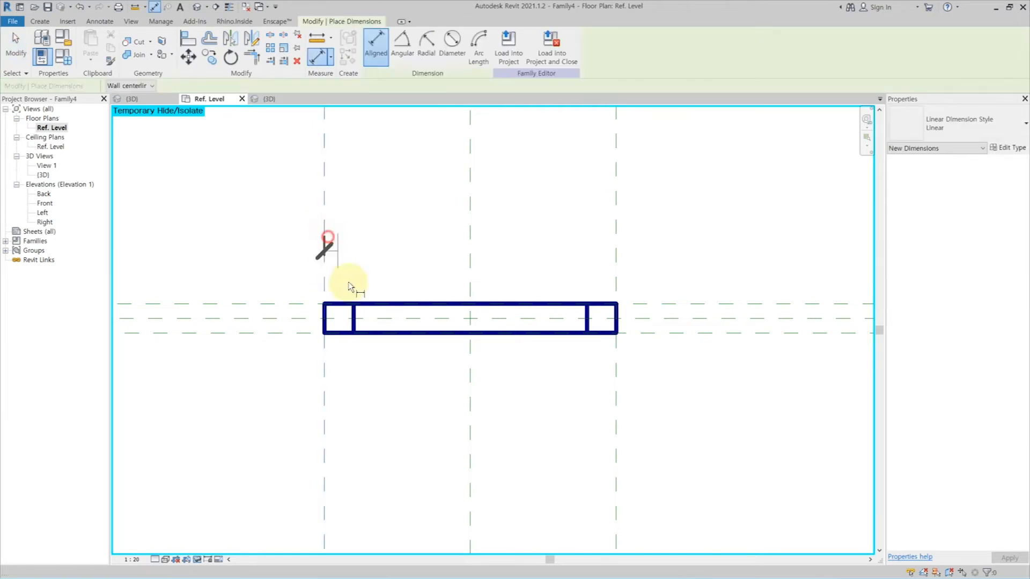
click(354, 294)
click(367, 220)
click(616, 268)
click(587, 316)
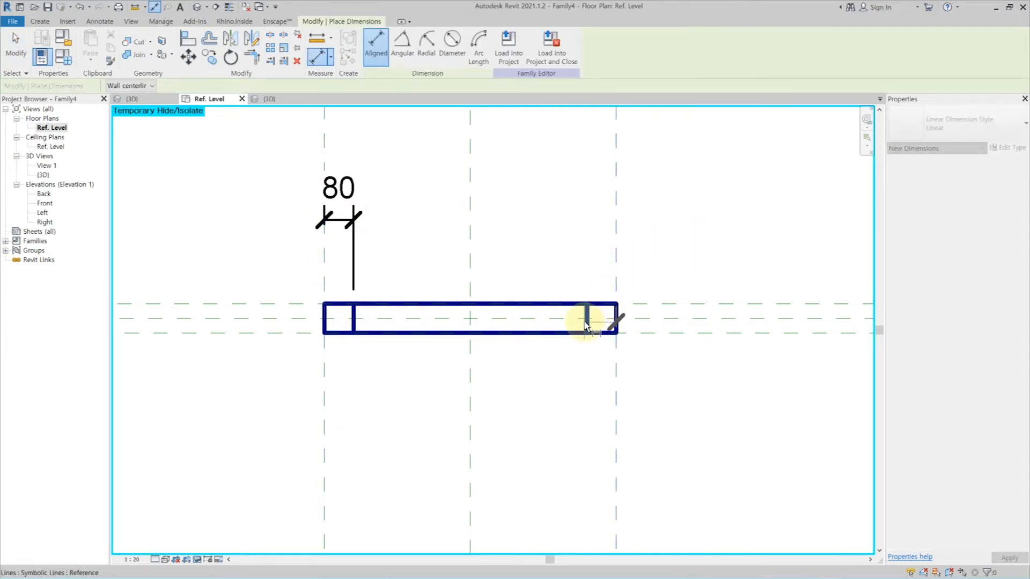
click(567, 222)
key(Escape)
- Label both end dimensions with the _InnerFrameThk parameter
ctrl+click(325, 219)
click(424, 46)
click(408, 109)
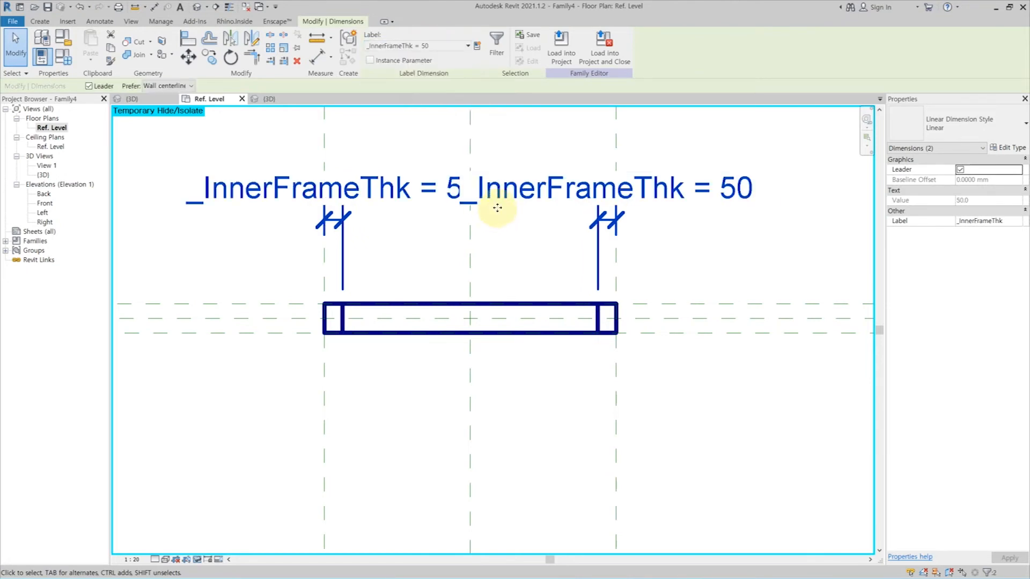
click(531, 250)
- Assign all six symbolic lines to the Frame/Mullion [projection] subcategory
drag(260, 276, 714, 363)
click(1018, 252)
click(1017, 252)
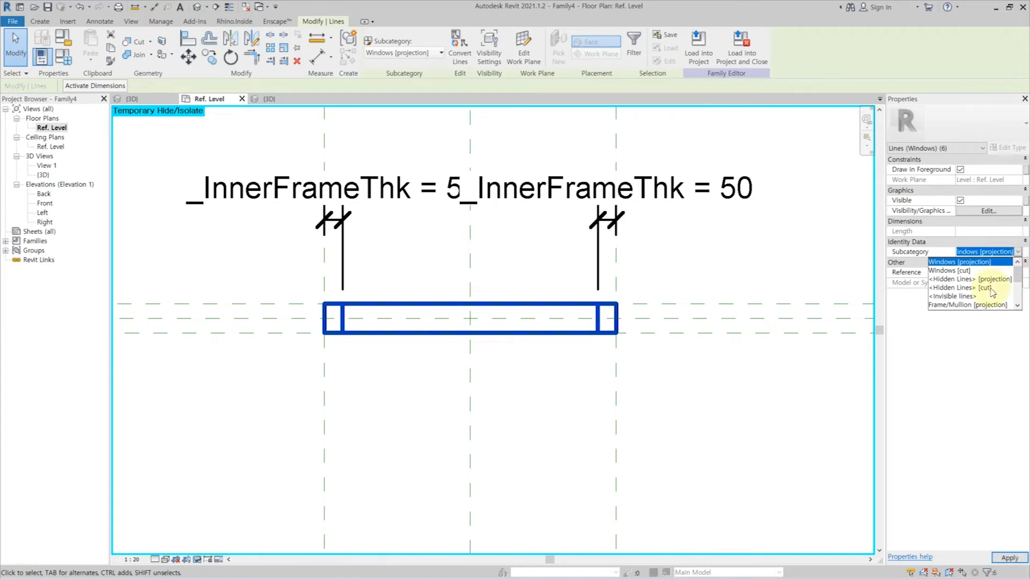
scroll(986, 294, down, 3)
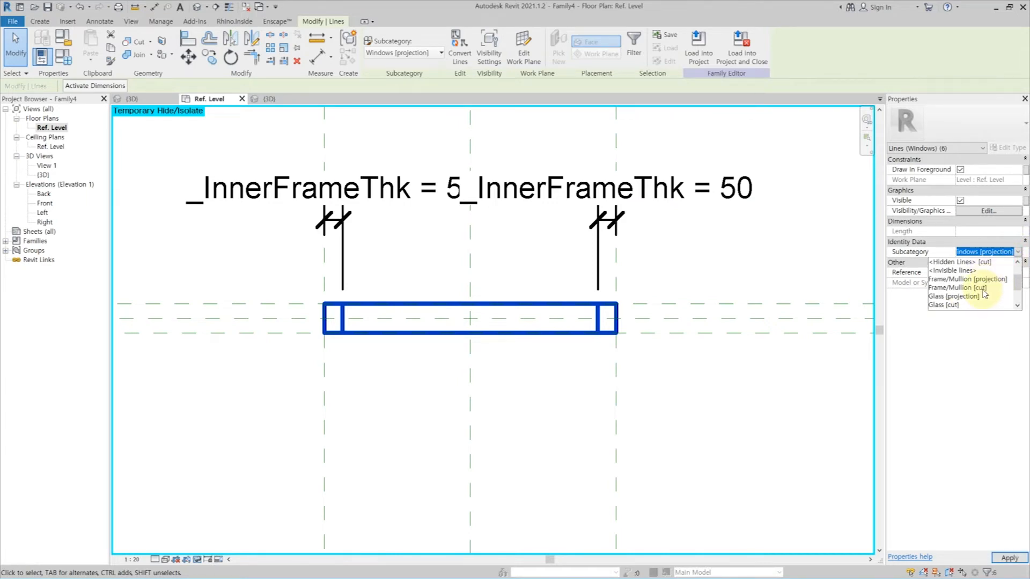
click(988, 279)
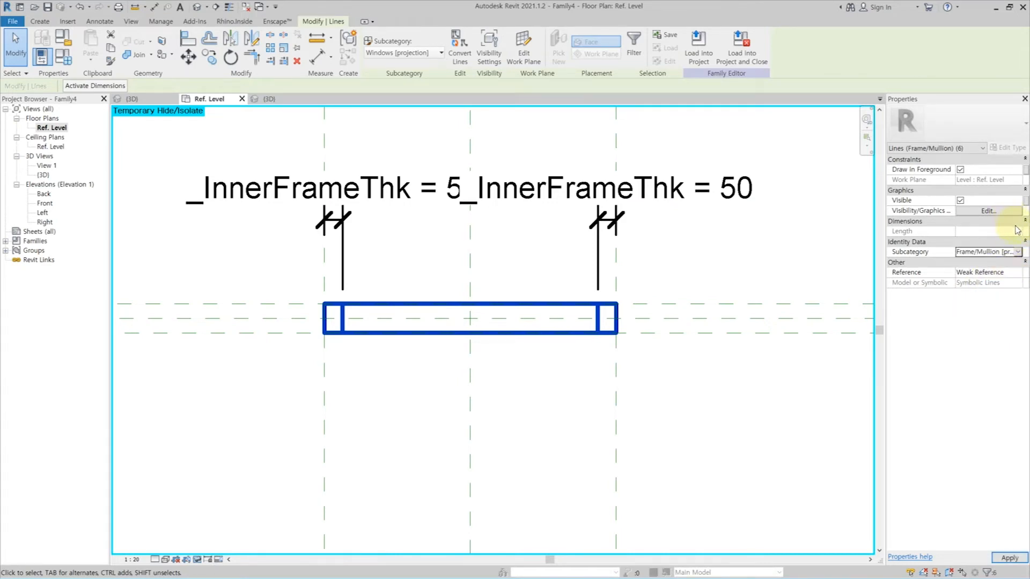
middle_drag(596, 312, 617, 302)
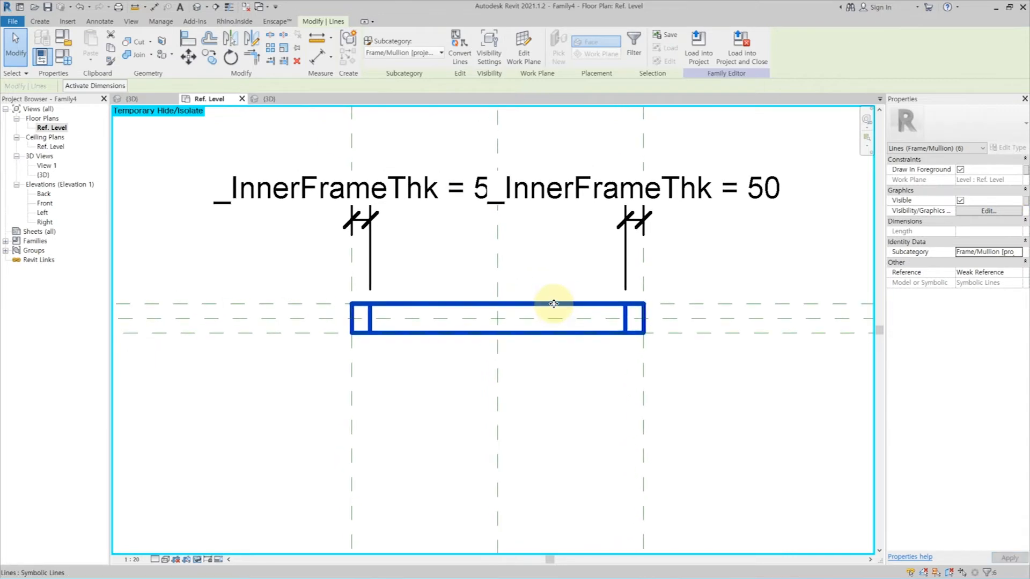
click(725, 276)
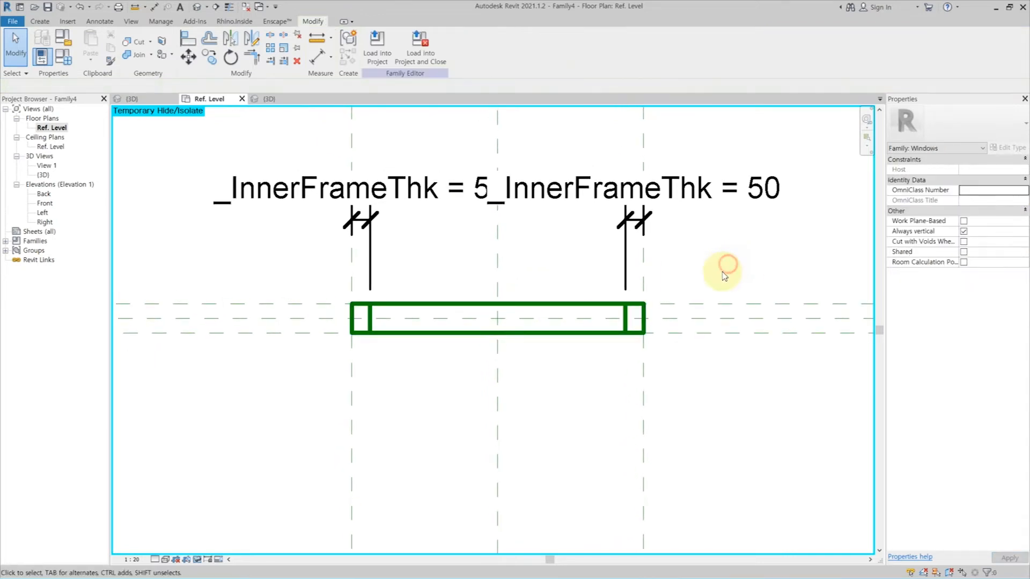
- Draw two parallel horizontal symbolic lines inside the frame rectangle to represent the glass
click(50, 22)
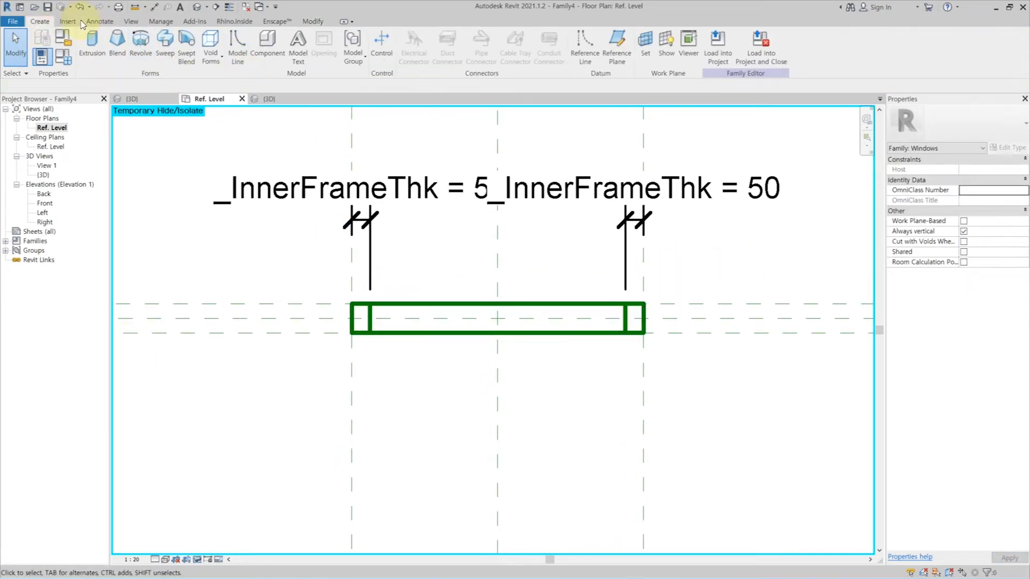
click(100, 21)
click(189, 55)
scroll(402, 311, up, 3)
click(380, 311)
click(655, 313)
key(Escape)
click(655, 333)
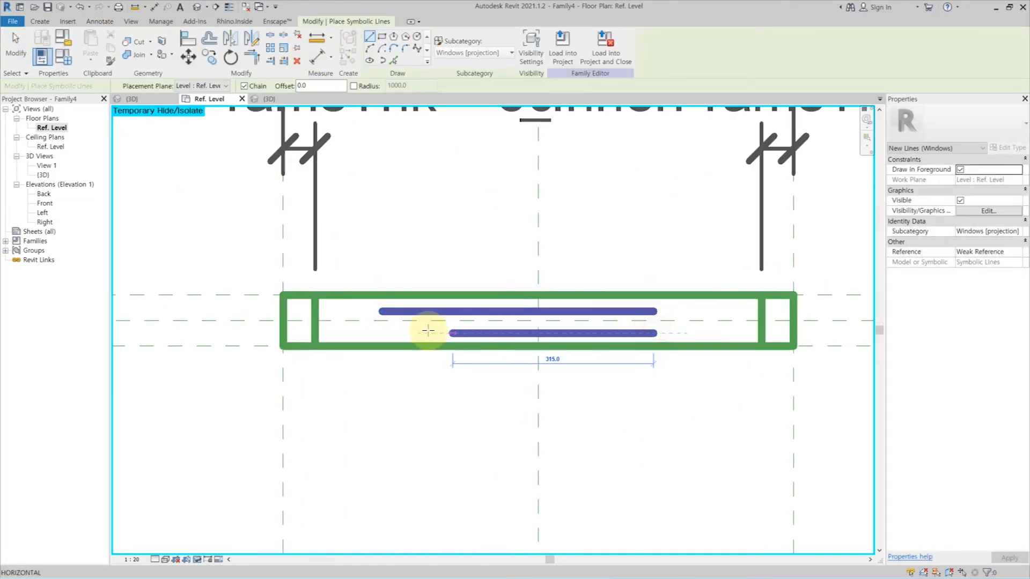
click(380, 333)
key(Escape)
key(Escape)
- Dimension from the frame's upper line to the upper glass line and label it with the _GlassOffset parameter
key(i)
click(503, 296)
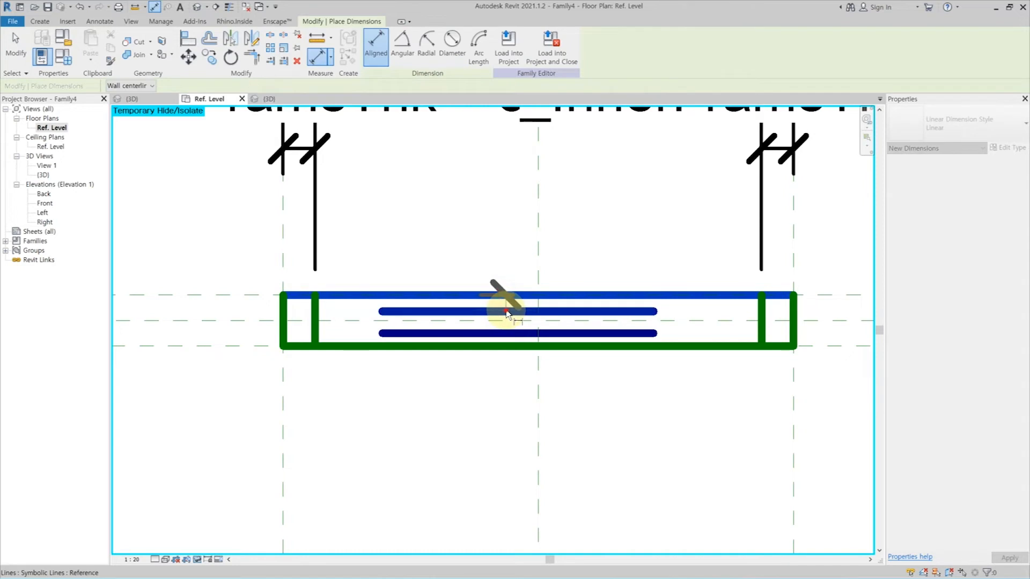
click(508, 312)
scroll(597, 319, down, 2)
click(315, 259)
key(Escape)
click(311, 305)
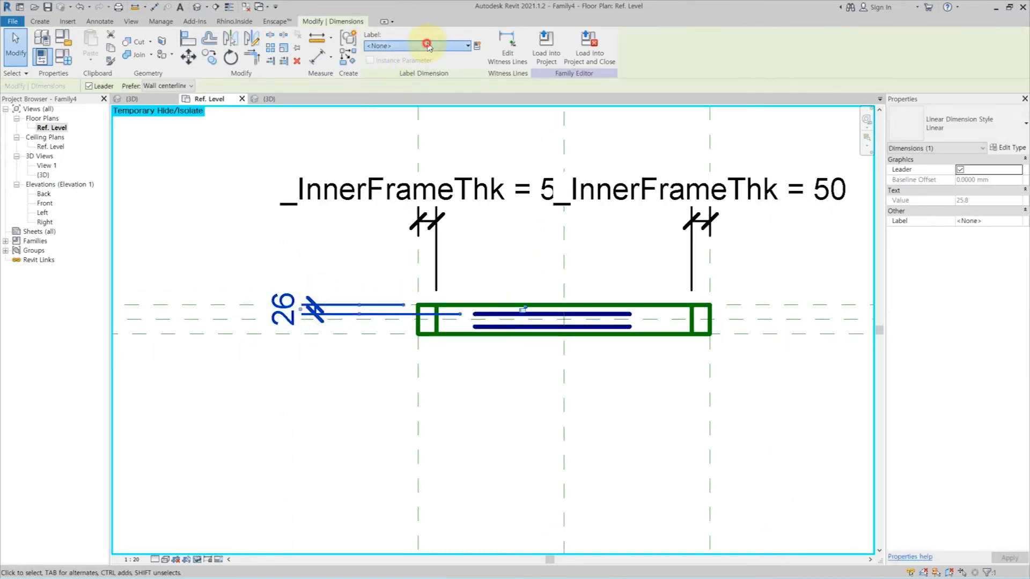
click(420, 46)
click(428, 84)
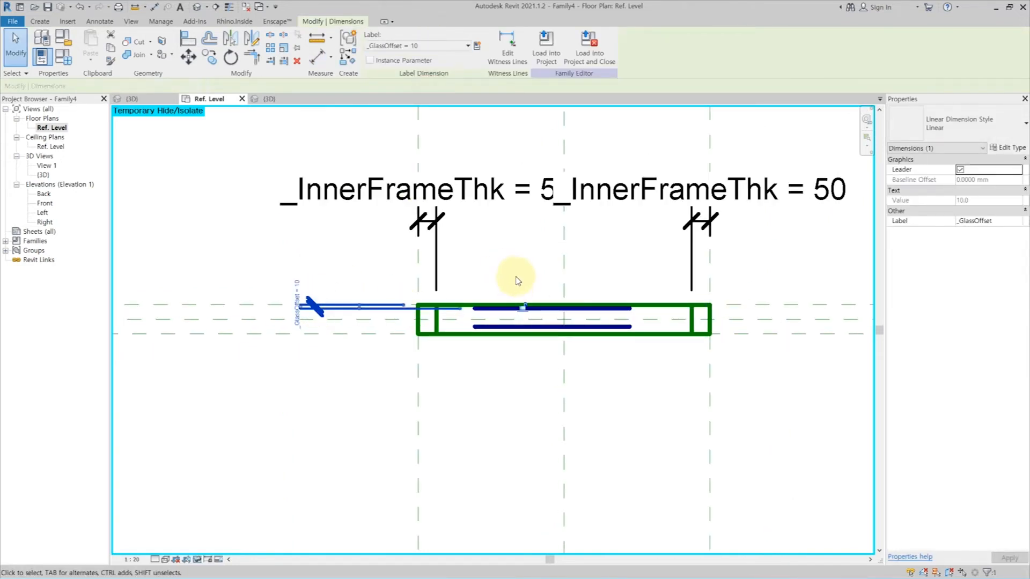
key(Escape)
- Dimension the distance between the two glass lines and label it with the _GlassThk parameter
scroll(507, 283, up, 4)
key(d)
key(i)
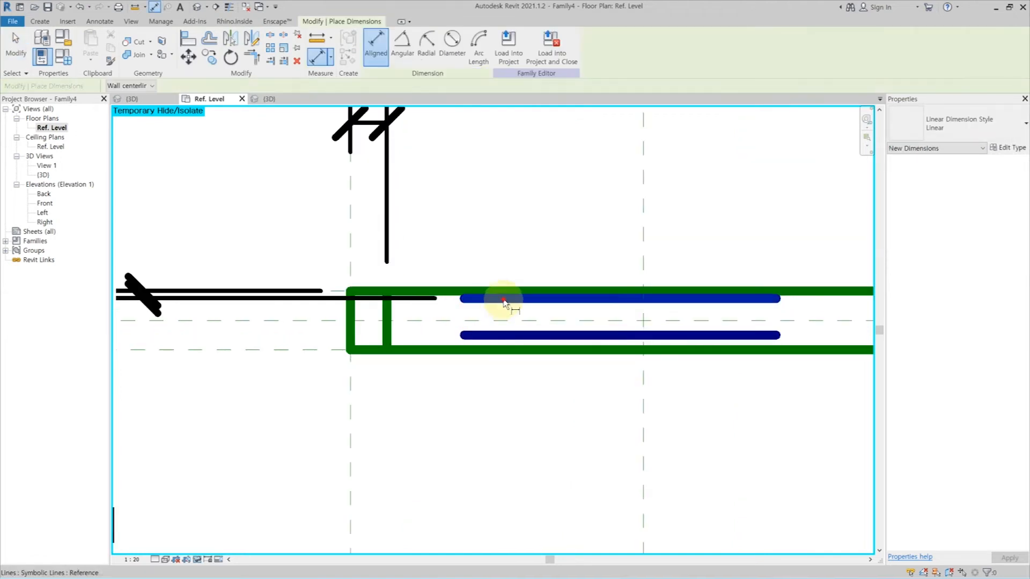
scroll(506, 338, down, 3)
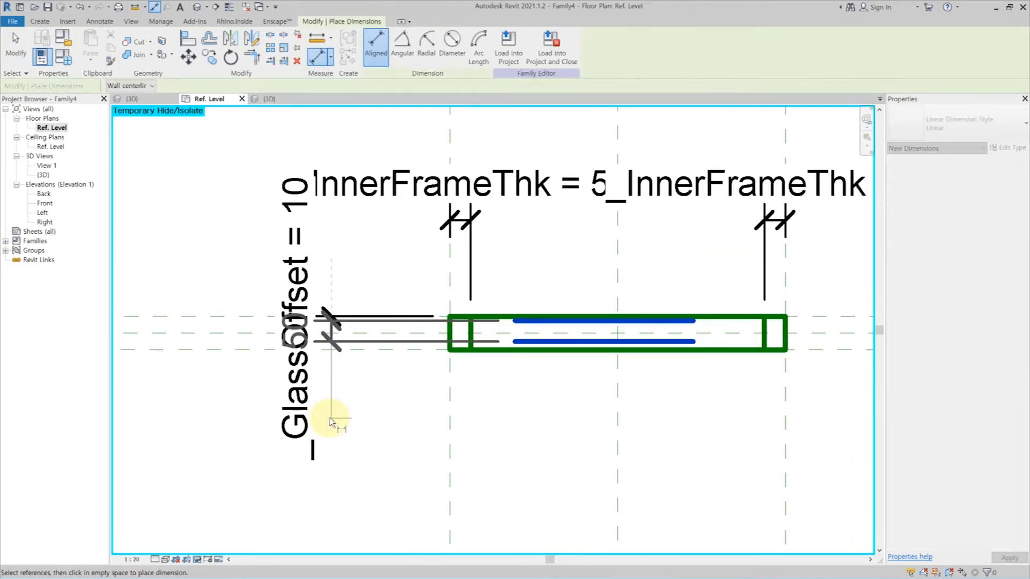
click(374, 411)
key(Escape)
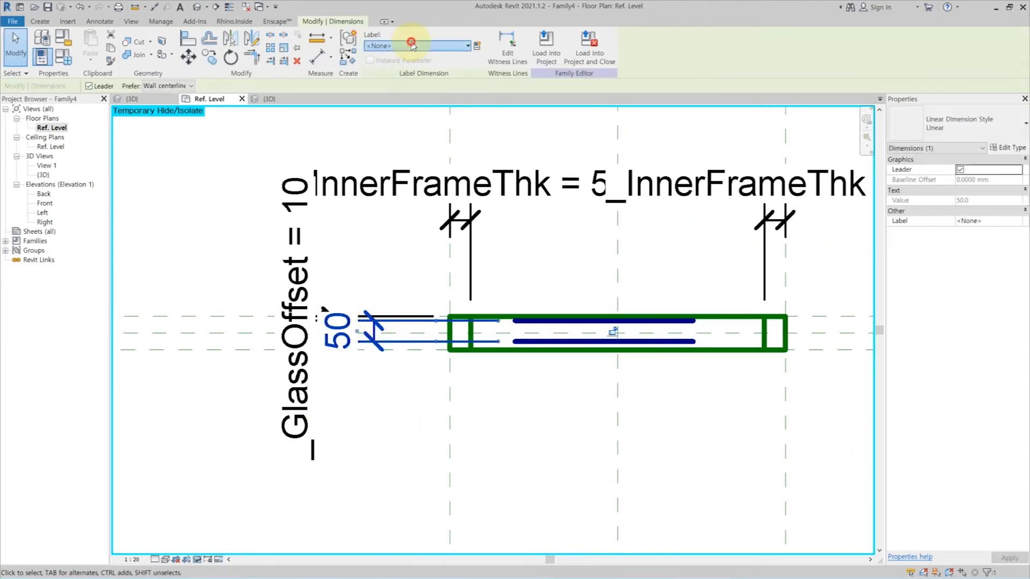
click(412, 45)
click(413, 96)
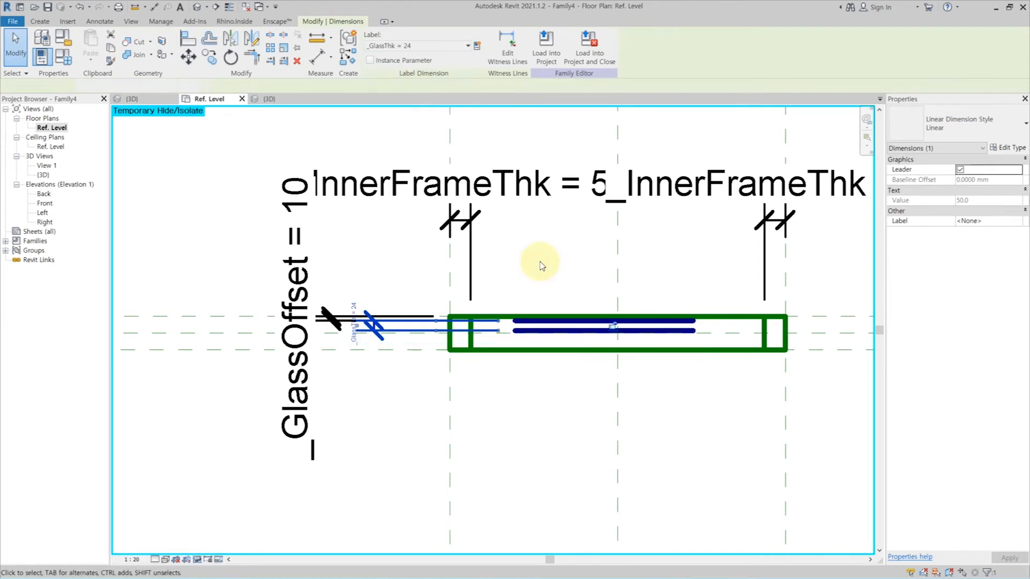
click(534, 194)
- Align and lock the left ends of both glass lines to the left inner frame line
key(a)
key(l)
scroll(524, 340, up, 3)
click(434, 351)
click(510, 323)
click(434, 322)
click(504, 305)
scroll(343, 349, down, 3)
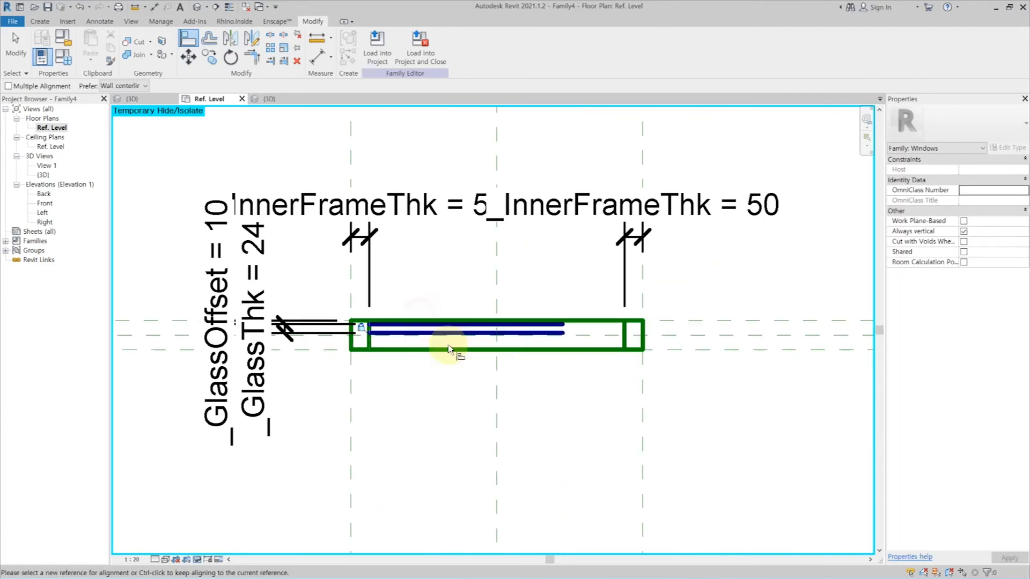
- Align and lock the right ends of both glass lines to the right inner frame line
scroll(646, 336, up, 2)
click(633, 337)
click(523, 320)
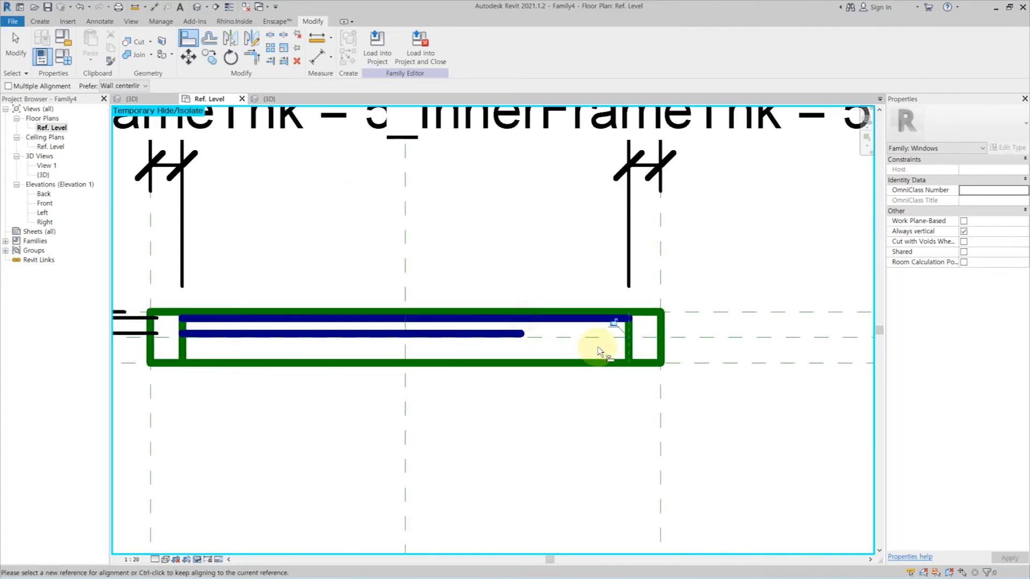
click(626, 343)
click(523, 336)
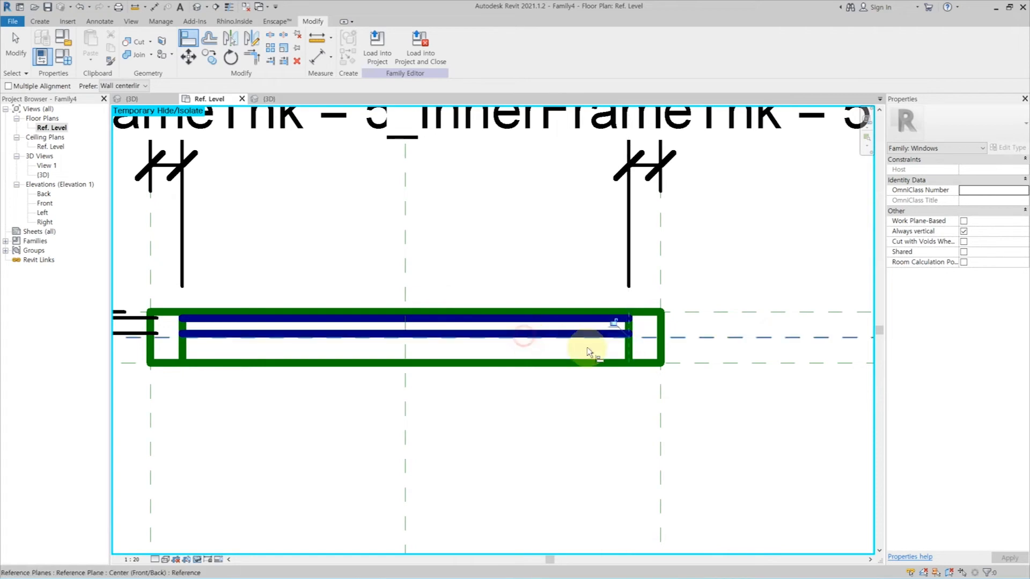
click(615, 322)
key(Escape)
scroll(596, 393, down, 3)
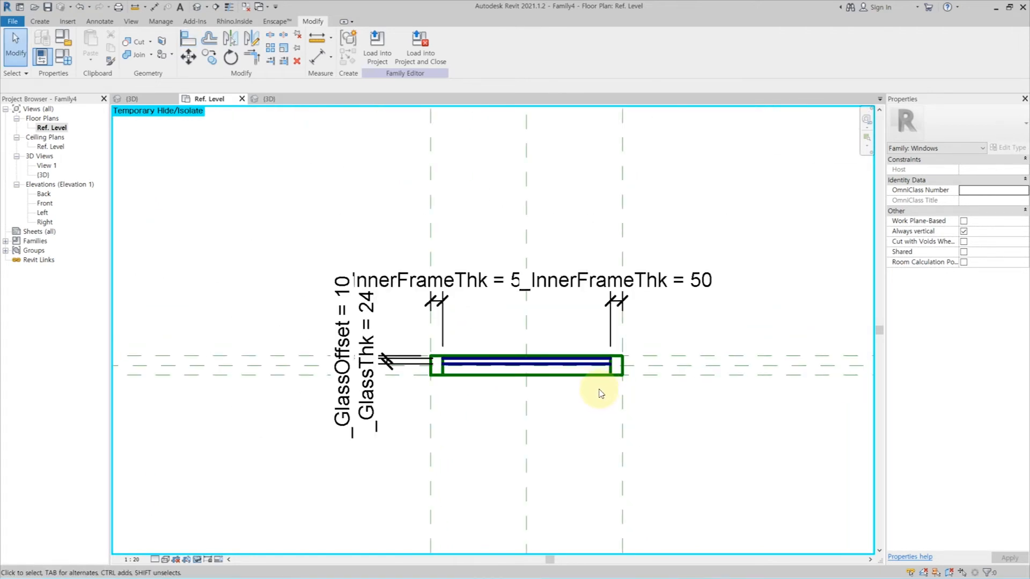
- Draw a vertical section line through the window along the Center (Left/Right) reference plane
scroll(559, 393, up, 1)
click(134, 24)
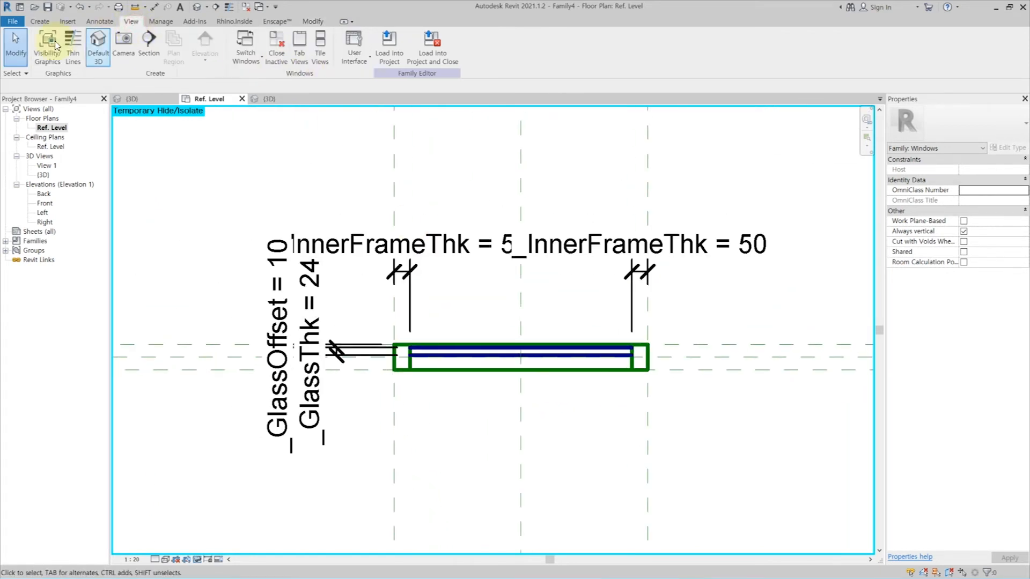
click(149, 43)
click(521, 453)
click(521, 124)
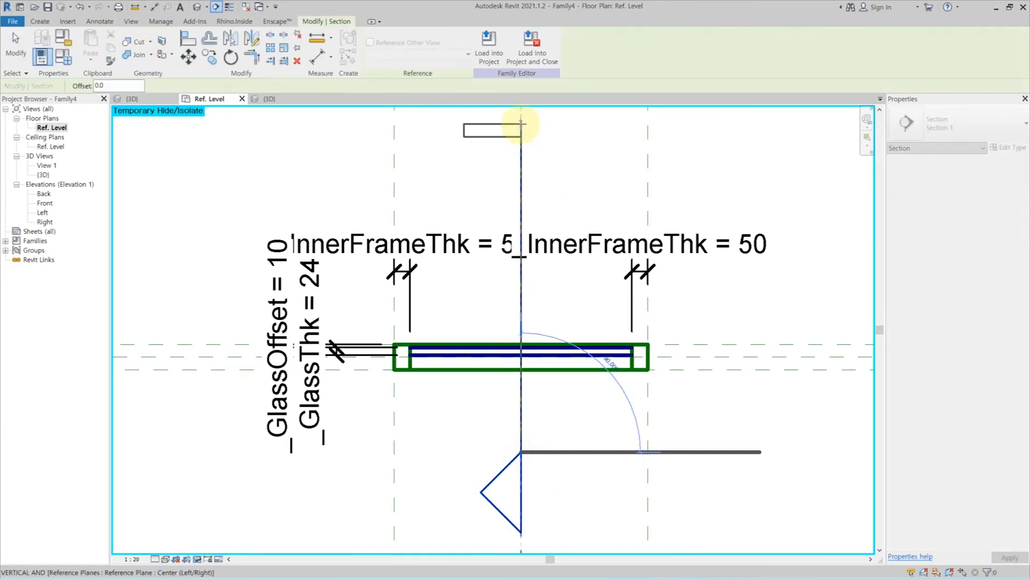
- Open the new section view and temporarily hide the window's frame and glass geometry
key(Escape)
key(Escape)
double_click(488, 485)
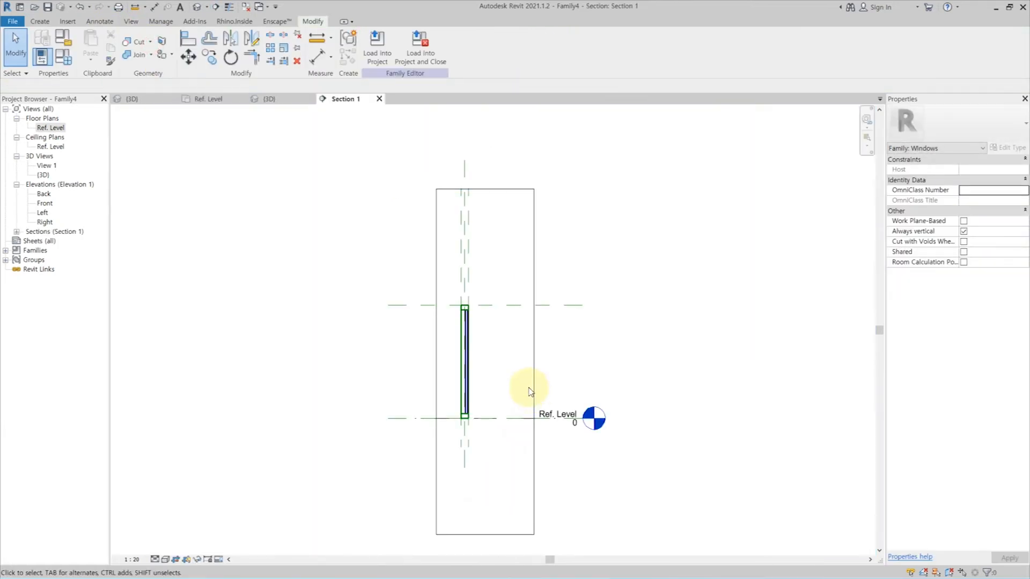
scroll(450, 375, up, 2)
middle_drag(475, 370, 516, 368)
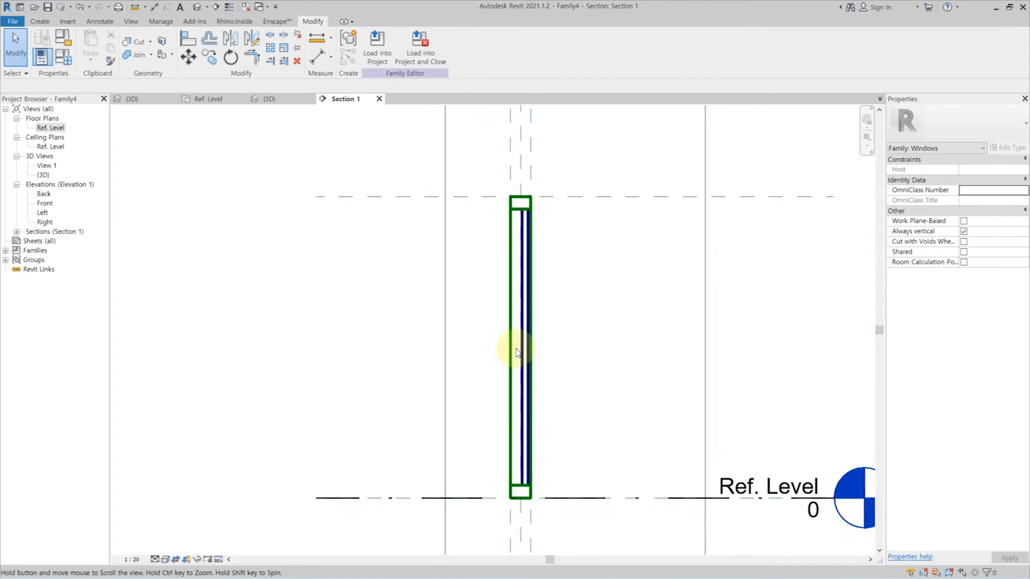
drag(462, 159, 575, 505)
key(c)
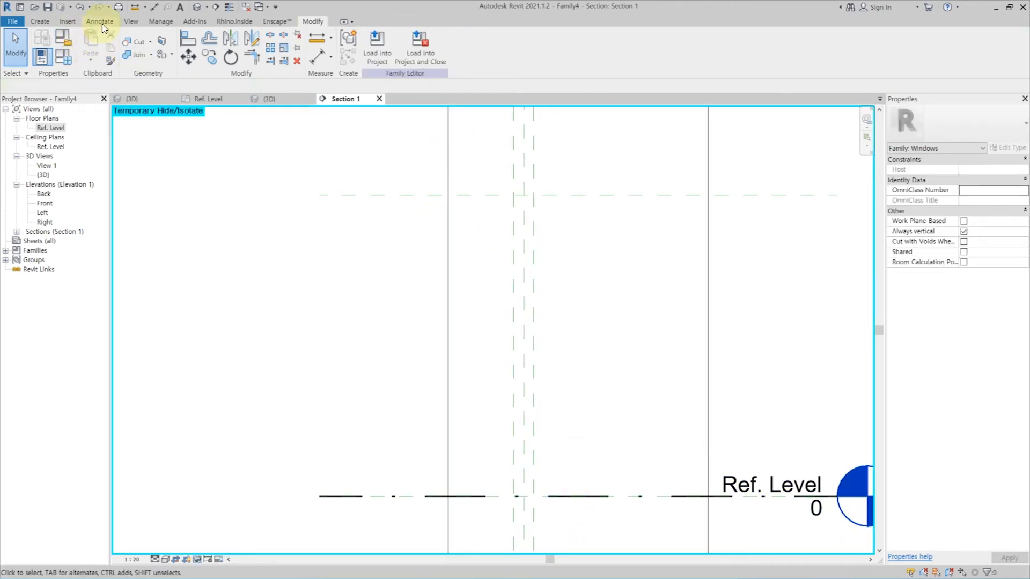
- Draw a symbolic-line rectangle along the frame's depth and height reference planes in the section, and lock its edges to them
click(100, 21)
click(177, 47)
click(519, 293)
click(525, 323)
click(488, 356)
click(381, 36)
click(513, 196)
click(534, 496)
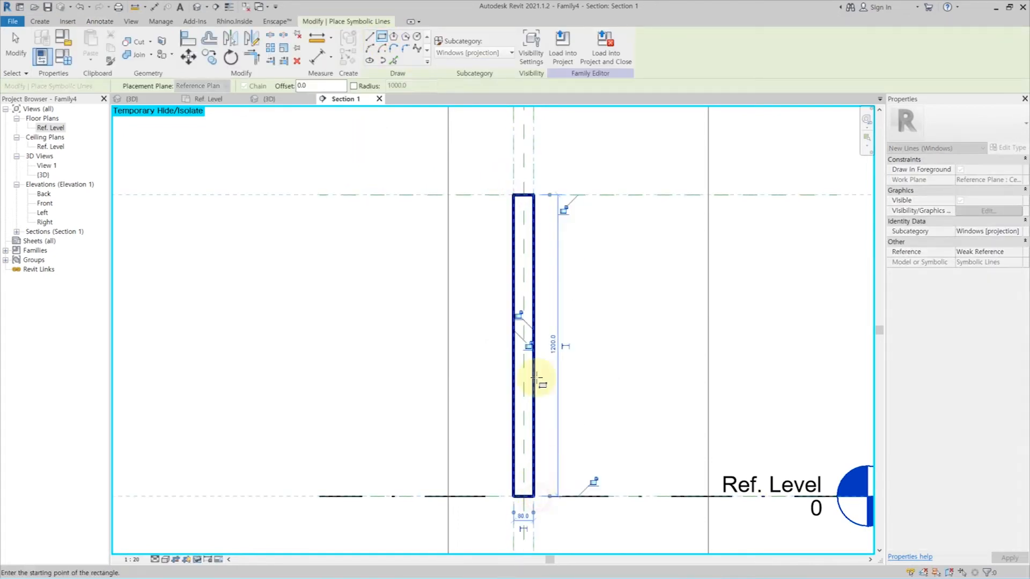
click(518, 314)
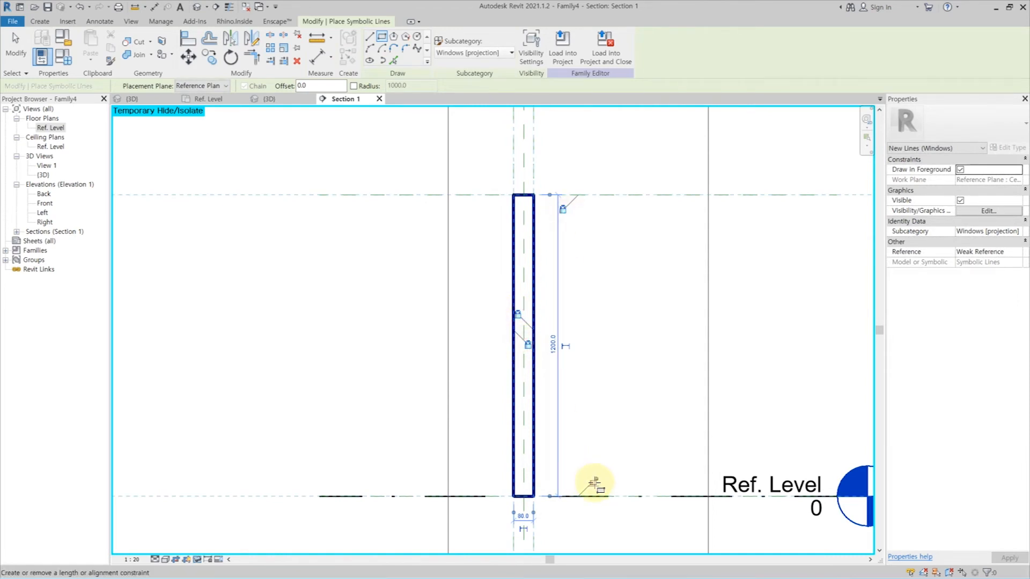
- Draw two short horizontal symbolic lines across the rectangle, one near its upper end and one near its lower end
click(369, 36)
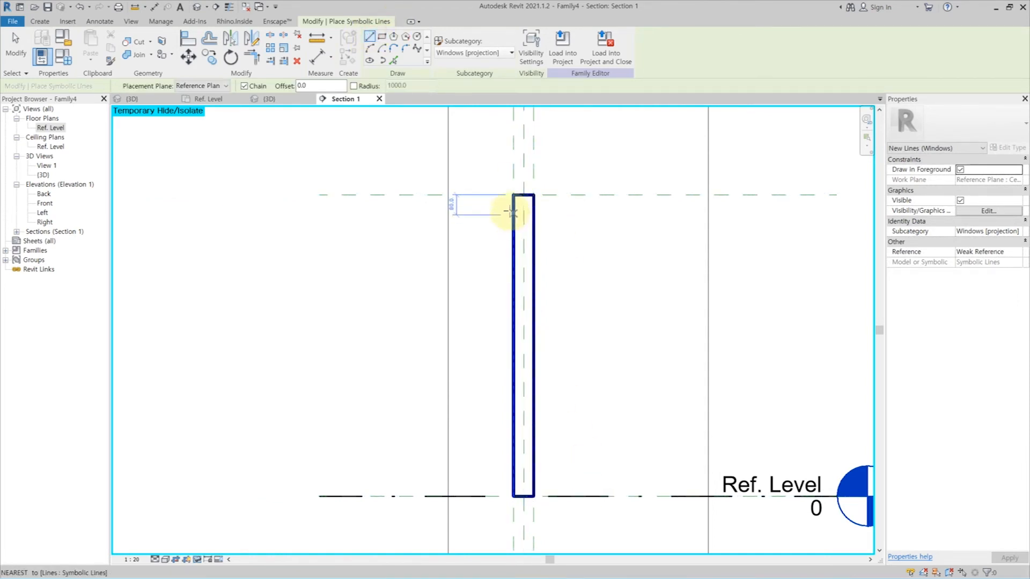
click(513, 220)
click(534, 220)
key(Escape)
click(515, 468)
click(533, 468)
key(Escape)
key(Escape)
- Dimension each inner horizontal line from its neighbouring outer end of the frame rectangle
key(d)
key(i)
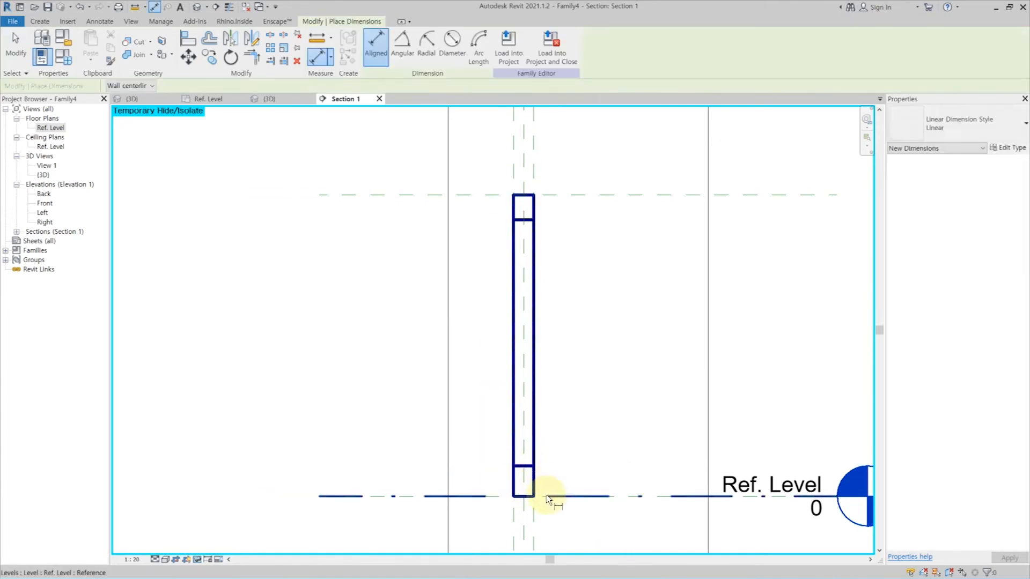
click(530, 469)
click(530, 496)
click(601, 480)
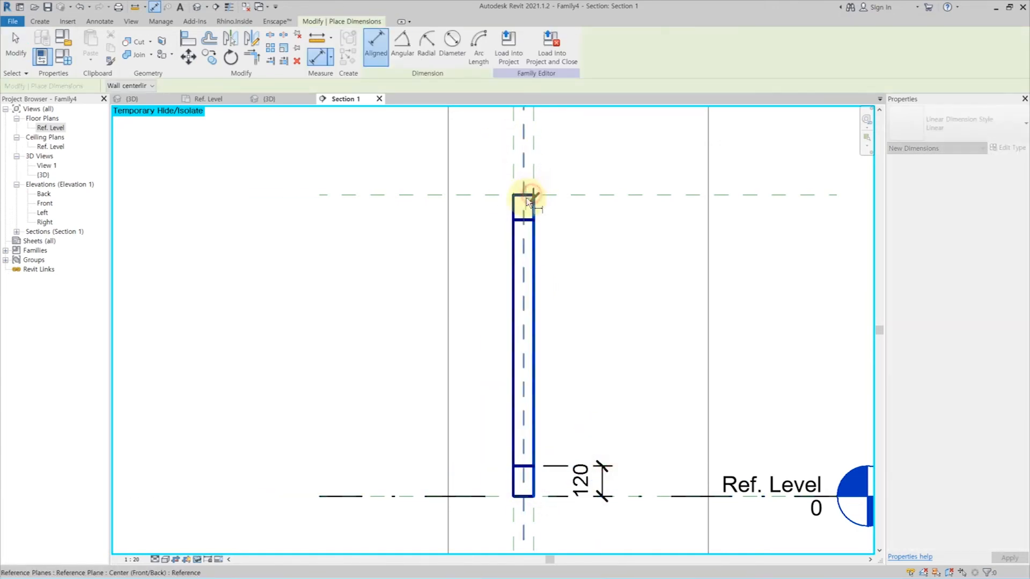
click(534, 196)
click(530, 220)
click(602, 233)
key(Escape)
key(Escape)
- Label both frame thickness dimensions in the section with the _InnerFrameThk parameter
drag(570, 203, 649, 472)
click(382, 46)
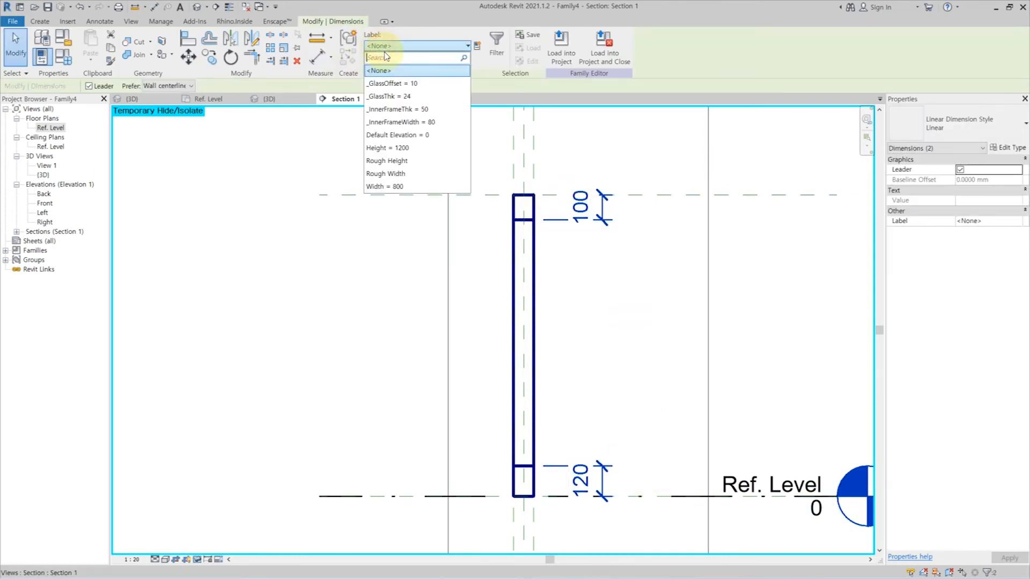
click(397, 109)
click(651, 295)
- Assign the six frame symbolic lines in the section to the Frame/Mullion projection subcategory
drag(477, 160, 557, 514)
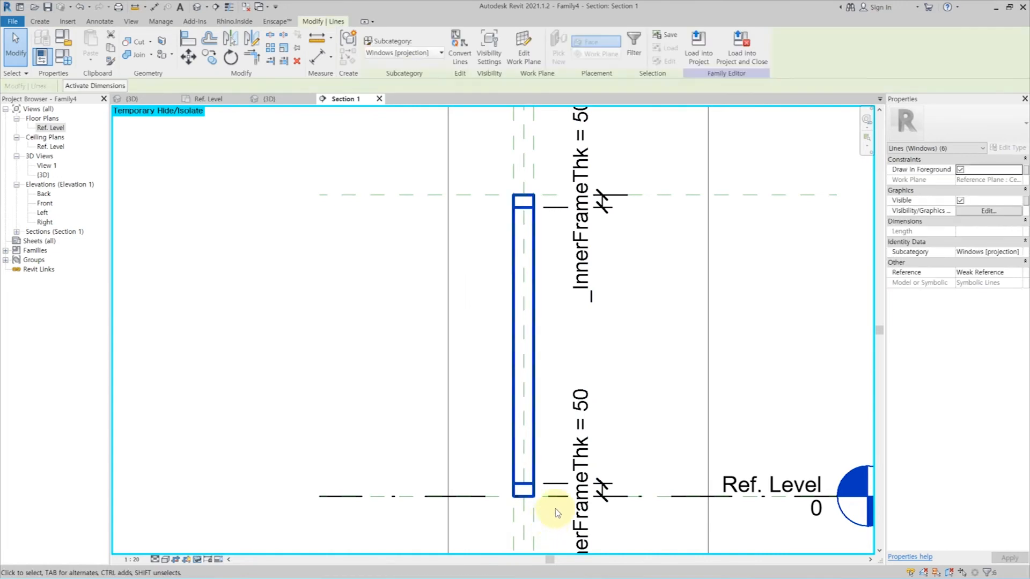
click(1018, 253)
click(979, 281)
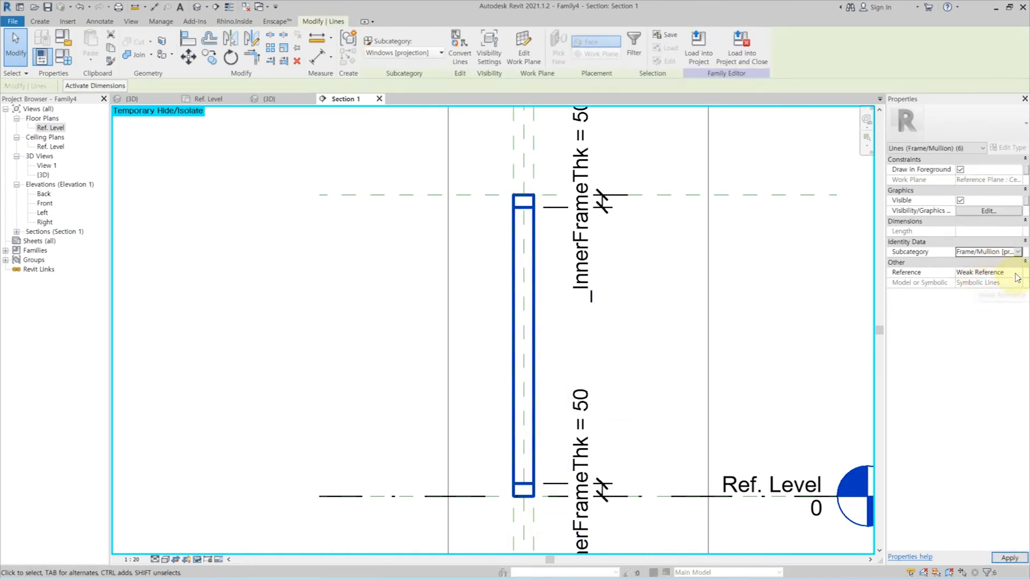
click(650, 322)
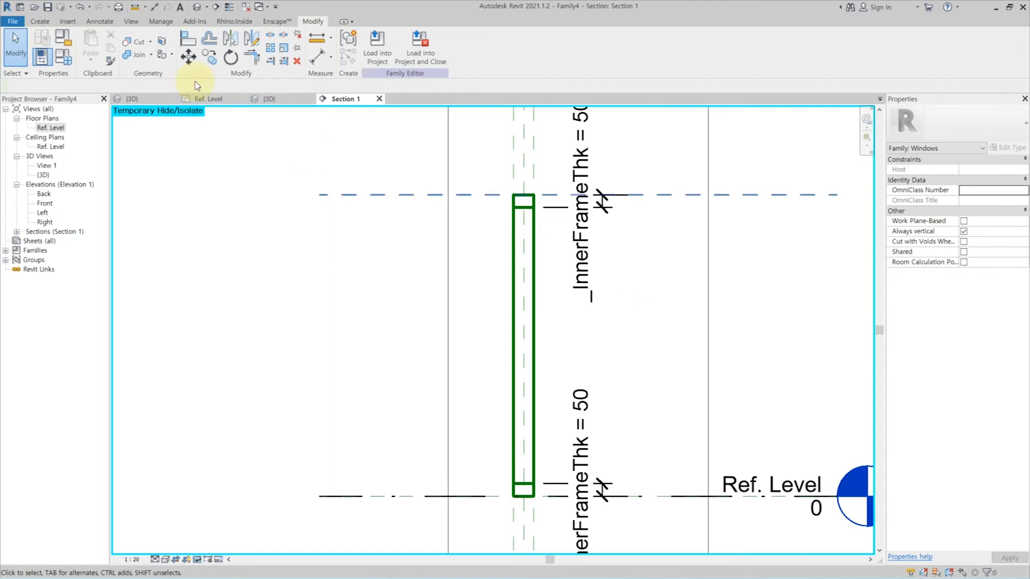
- Add two vertical symbolic lines for the glass between the upper and lower inner frame lines
click(97, 22)
click(150, 43)
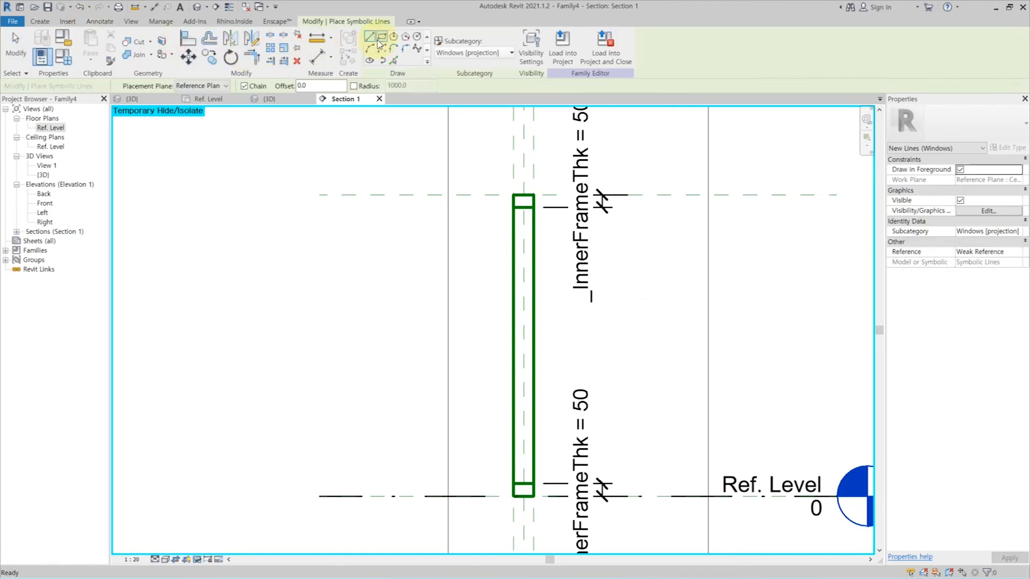
scroll(507, 214, up, 1)
scroll(507, 213, up, 3)
click(545, 204)
scroll(544, 217, down, 4)
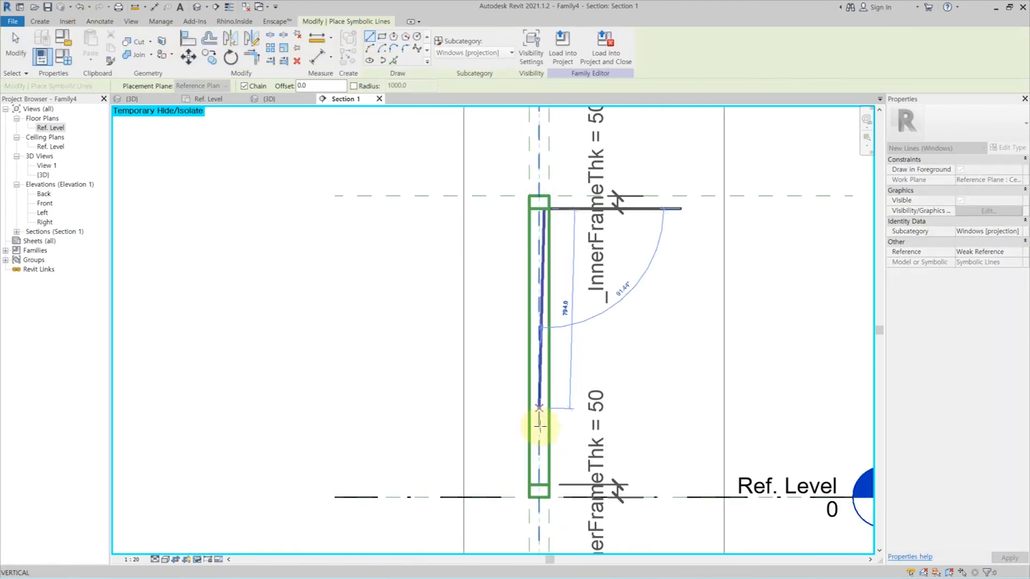
scroll(545, 507, up, 4)
click(543, 468)
key(Escape)
key(Escape)
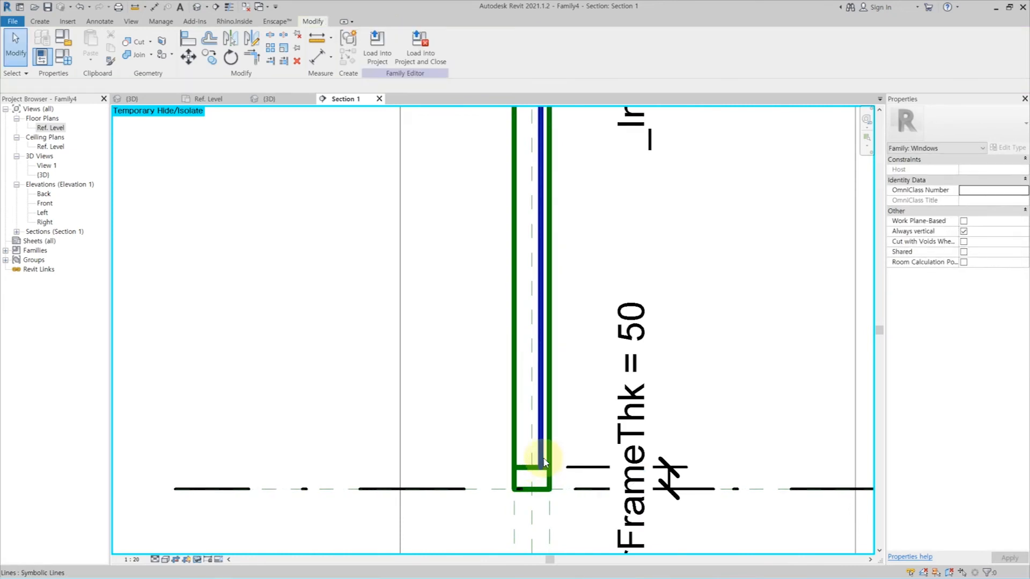
click(541, 462)
scroll(563, 414, up, 3)
key(Escape)
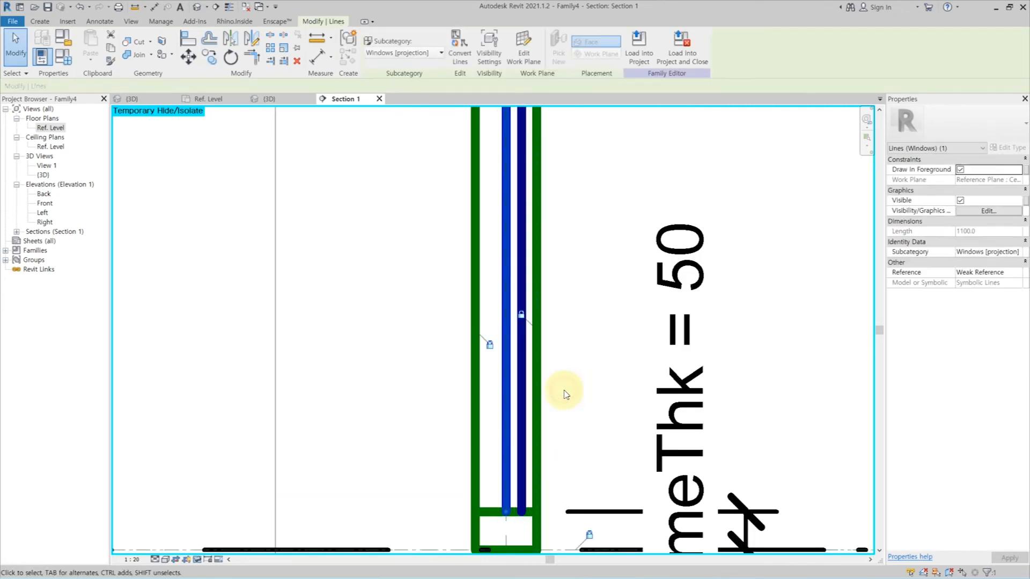
- Dimension the gap between the outer glass line and the nearest frame edge, and label it with the _GlassOffset parameter
key(d)
key(i)
click(539, 365)
scroll(534, 368, down, 5)
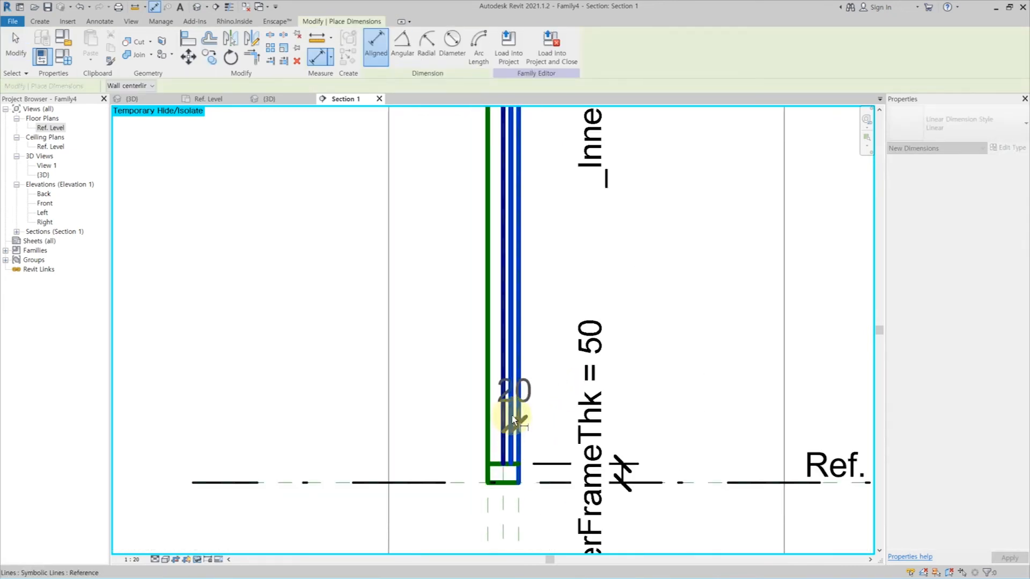
click(524, 471)
key(Escape)
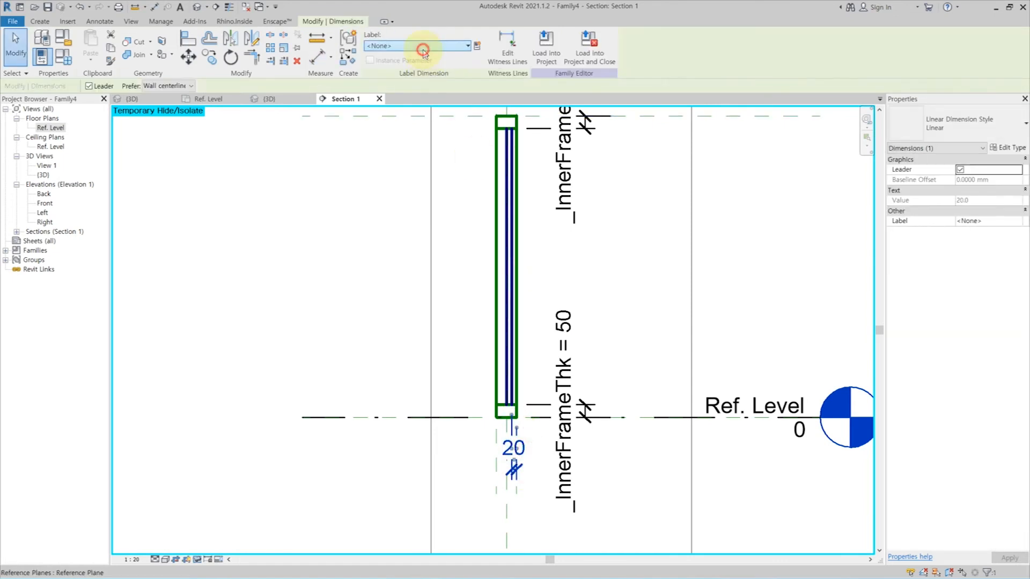
click(419, 46)
click(422, 85)
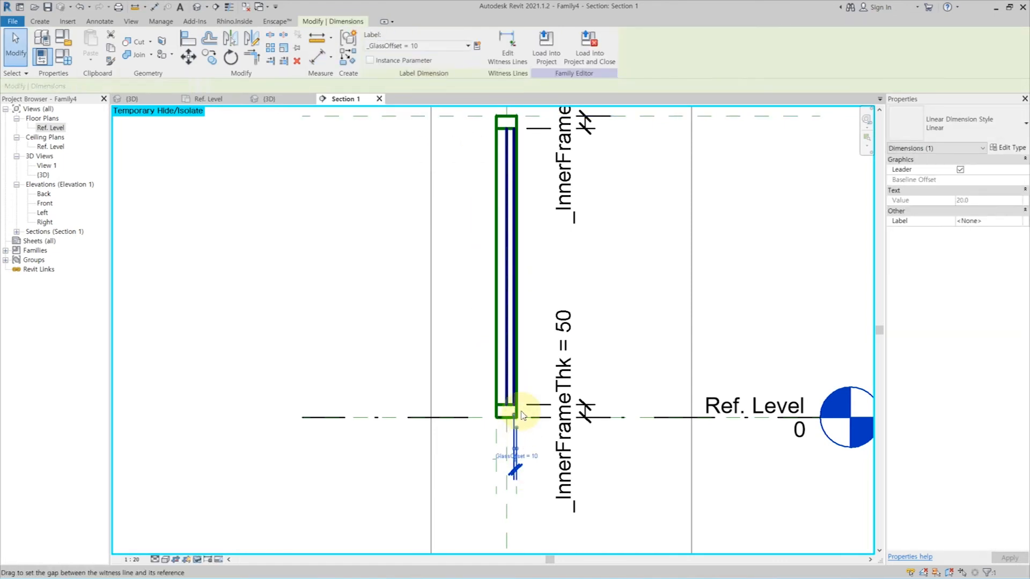
scroll(517, 414, up, 3)
key(Escape)
key(i)
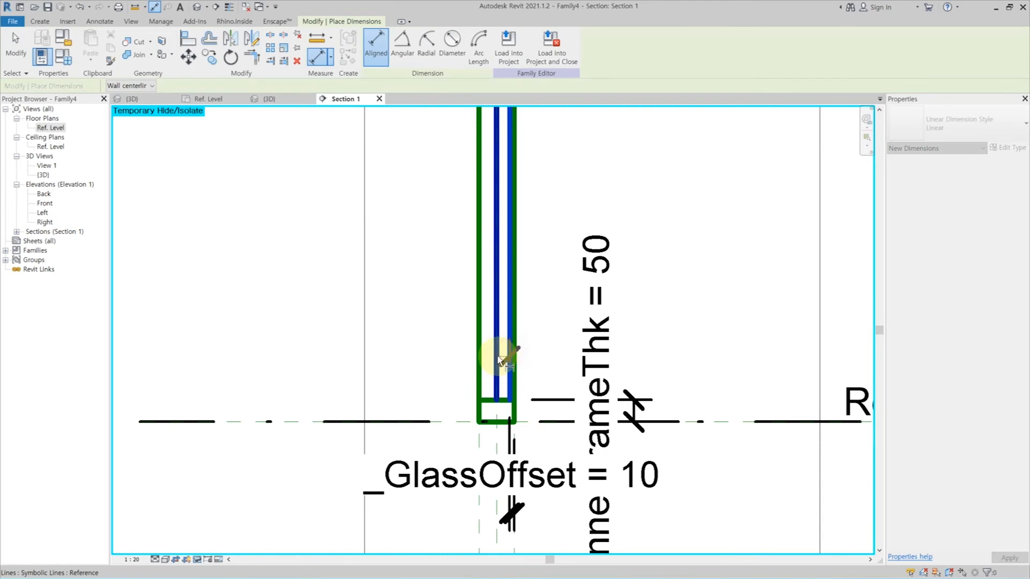
scroll(494, 375, down, 3)
key(Escape)
key(Escape)
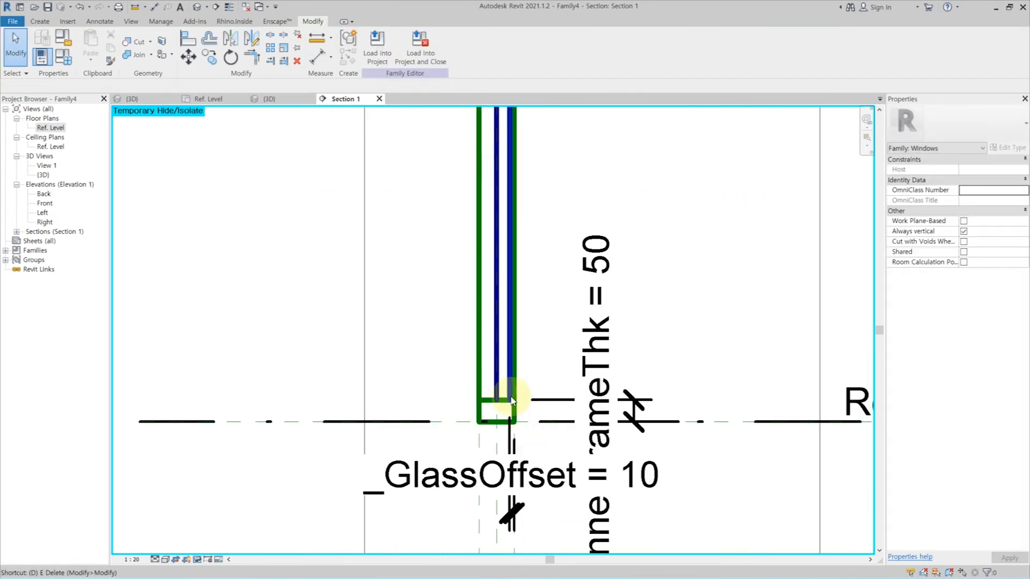
- Dimension the distance between the two vertical glass lines and label it with the _GlassThk parameter
key(d)
key(i)
click(497, 379)
scroll(498, 380, up, 1)
click(514, 376)
scroll(556, 525, down, 1)
middle_drag(556, 525, 561, 351)
click(585, 482)
key(Escape)
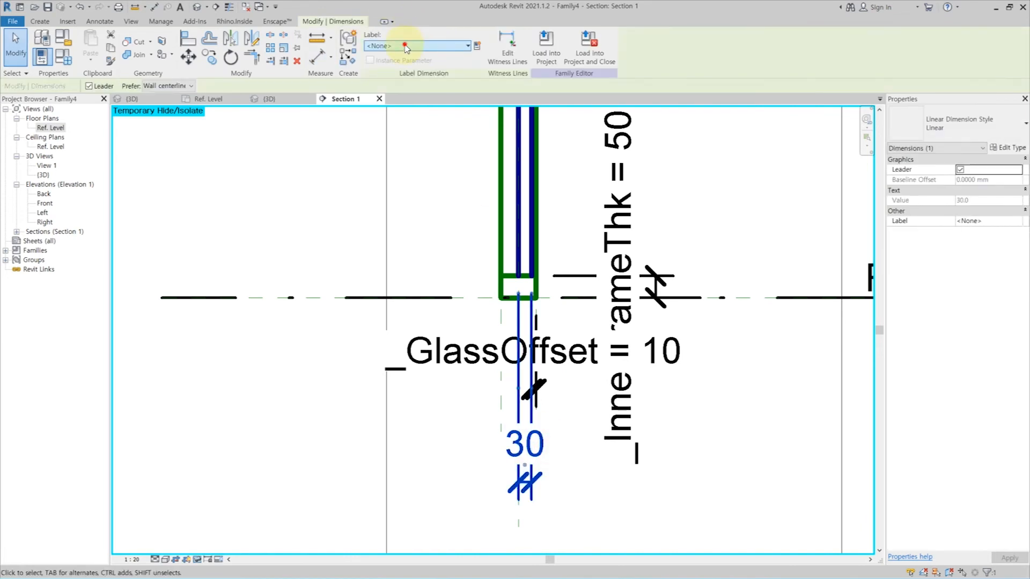
click(415, 45)
click(444, 95)
- Align the lower end of the glass line to the lower inner frame line in the section
key(a)
key(l)
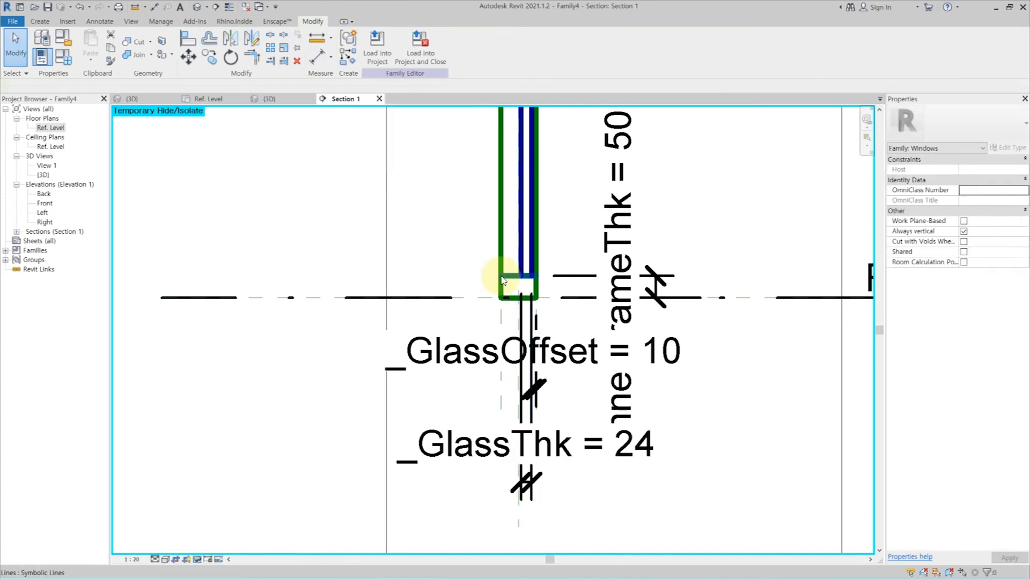
scroll(519, 290, up, 3)
click(520, 318)
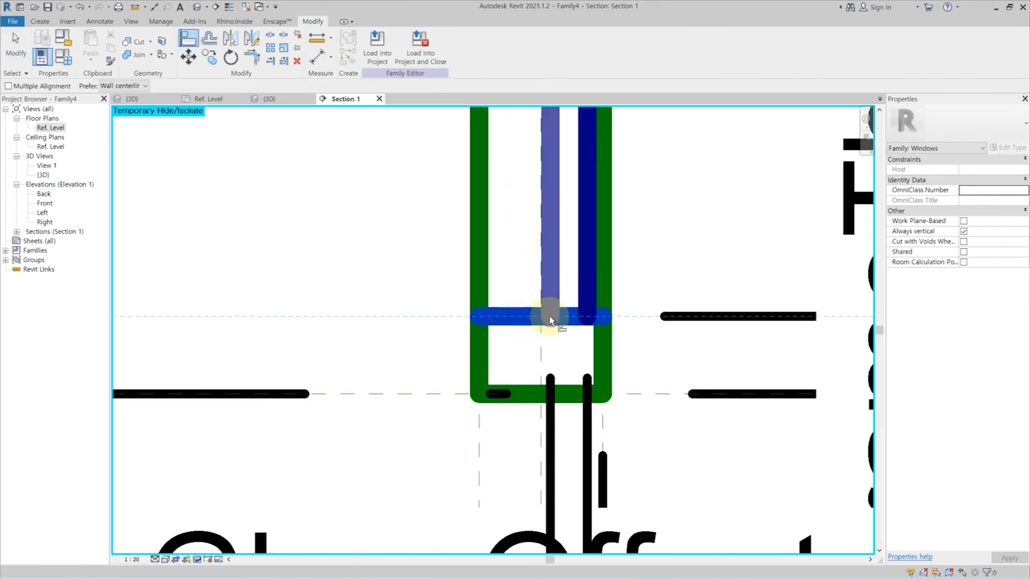
key(Escape)
key(Escape)
scroll(550, 413, down, 7)
scroll(526, 231, up, 5)
scroll(550, 284, down, 4)
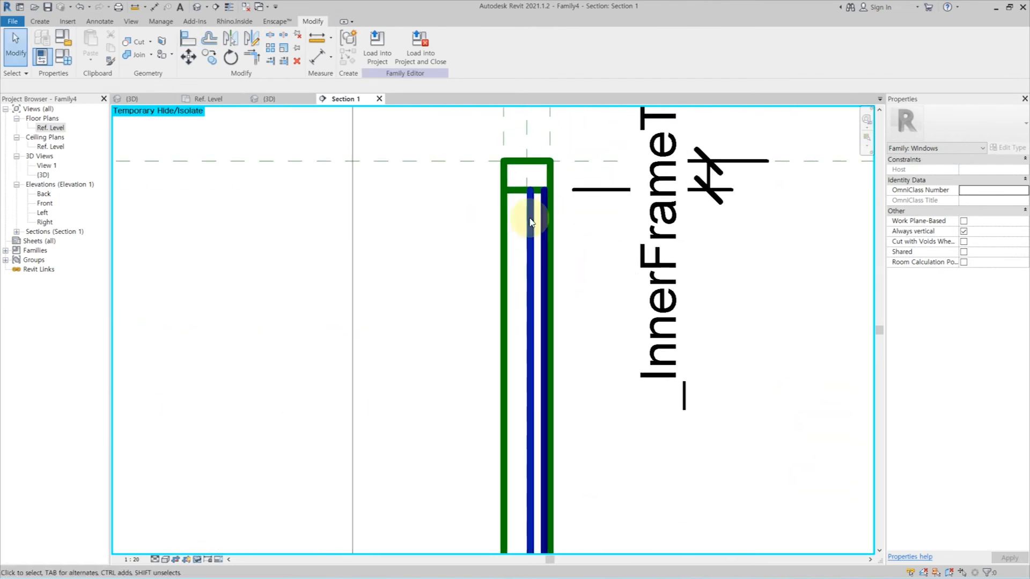
- Flex the family with Height 1500 and a larger _InnerFrameWidth, and restore them to 1200 and 80
click(73, 65)
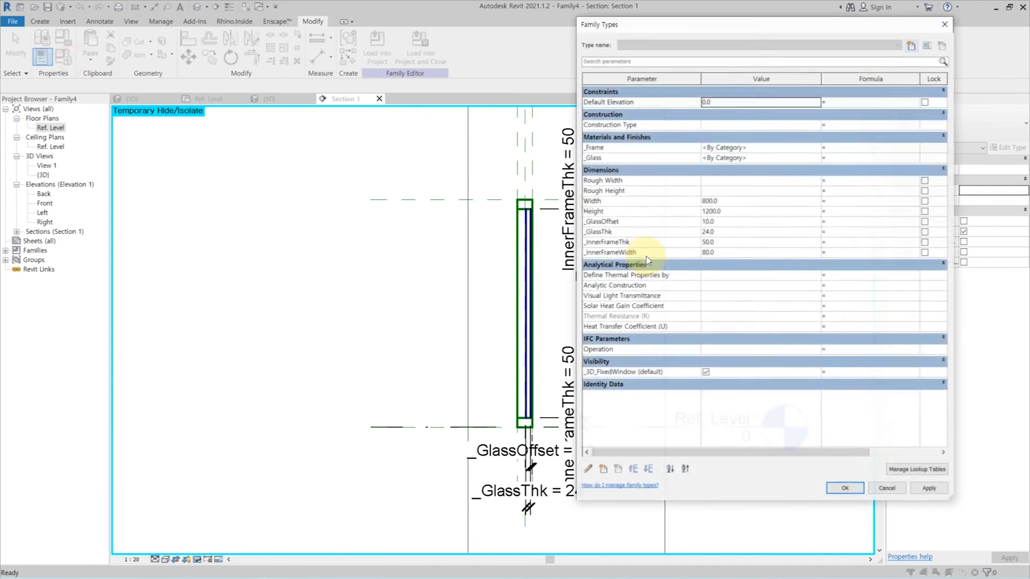
click(736, 213)
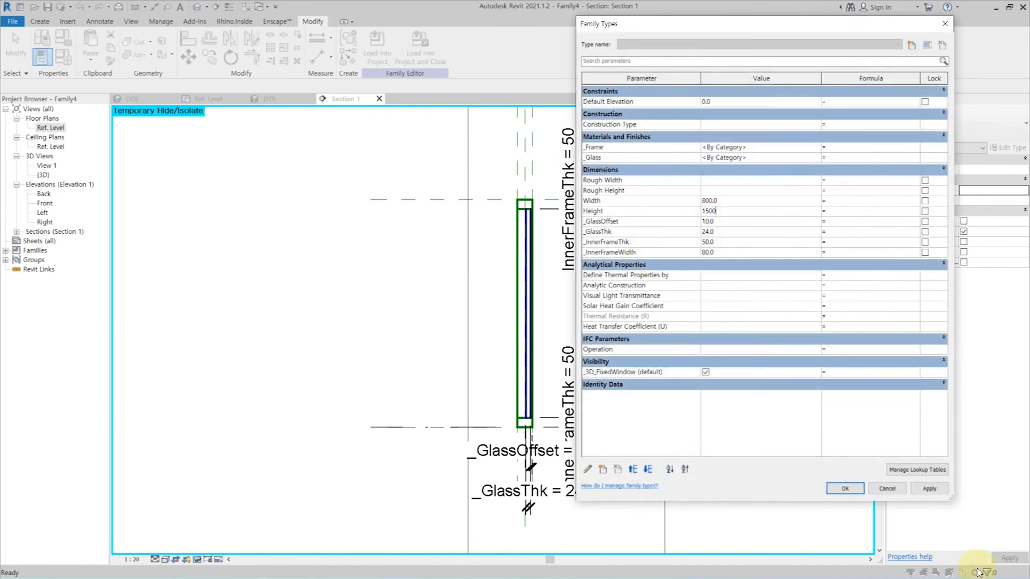
click(920, 489)
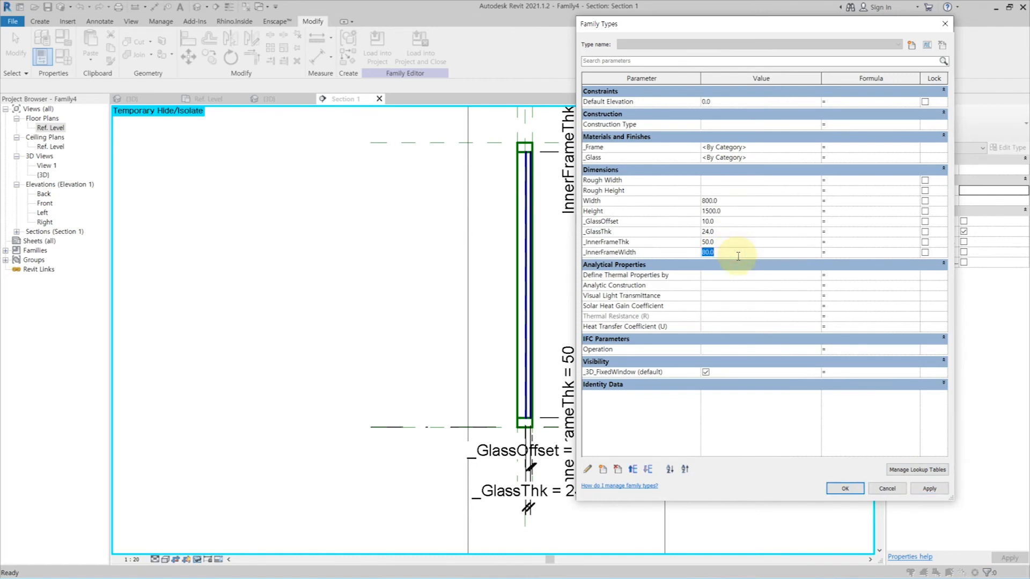
click(932, 491)
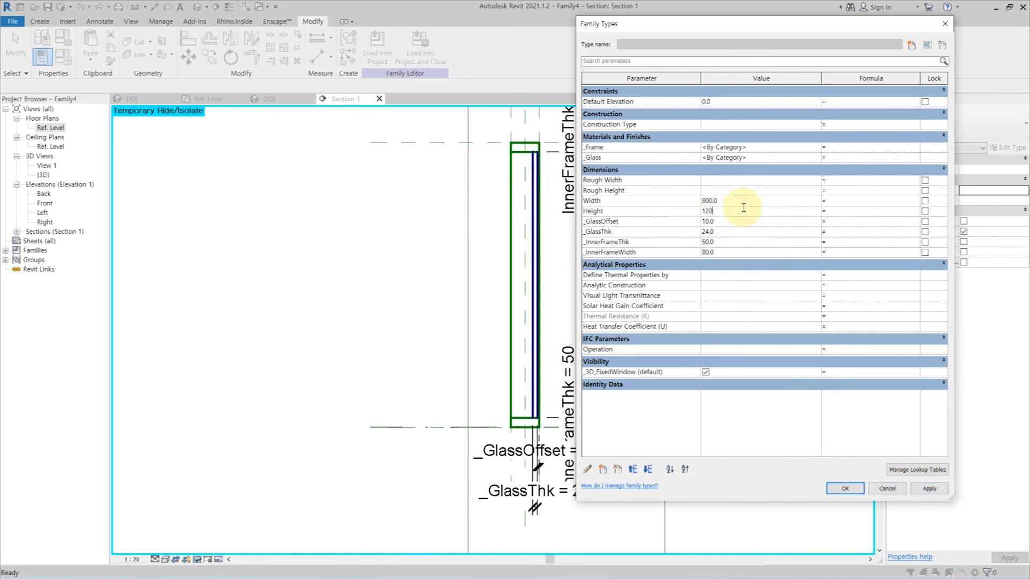
click(838, 486)
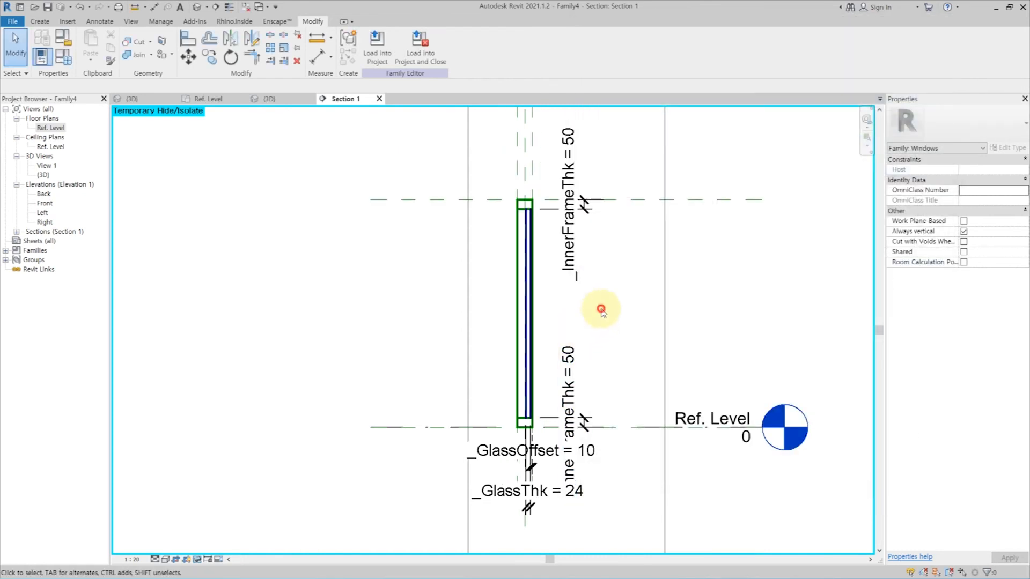
- Set all symbolic lines in the section to show only if the instance is cut
click(543, 444)
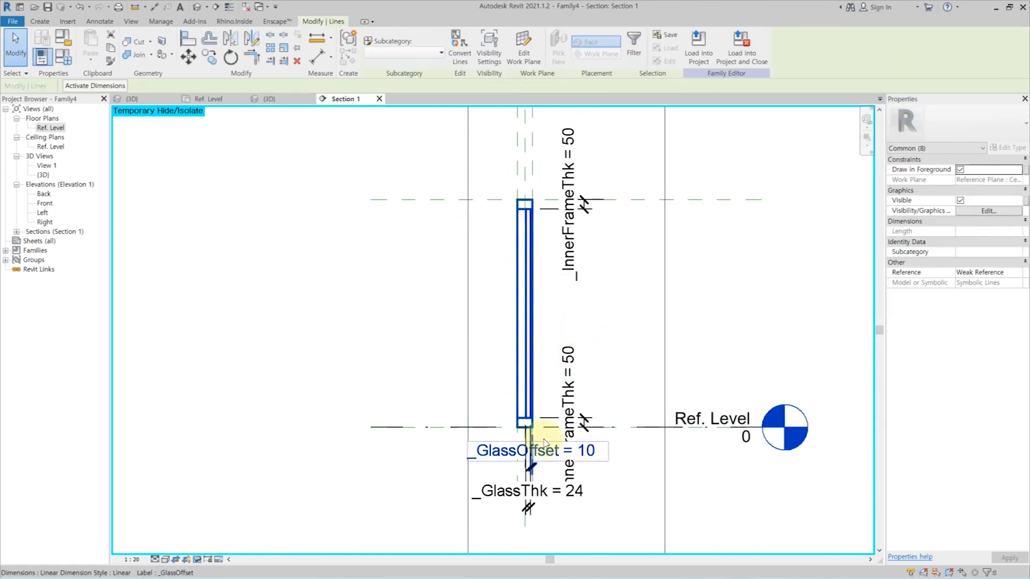
click(1026, 202)
key(Escape)
click(993, 211)
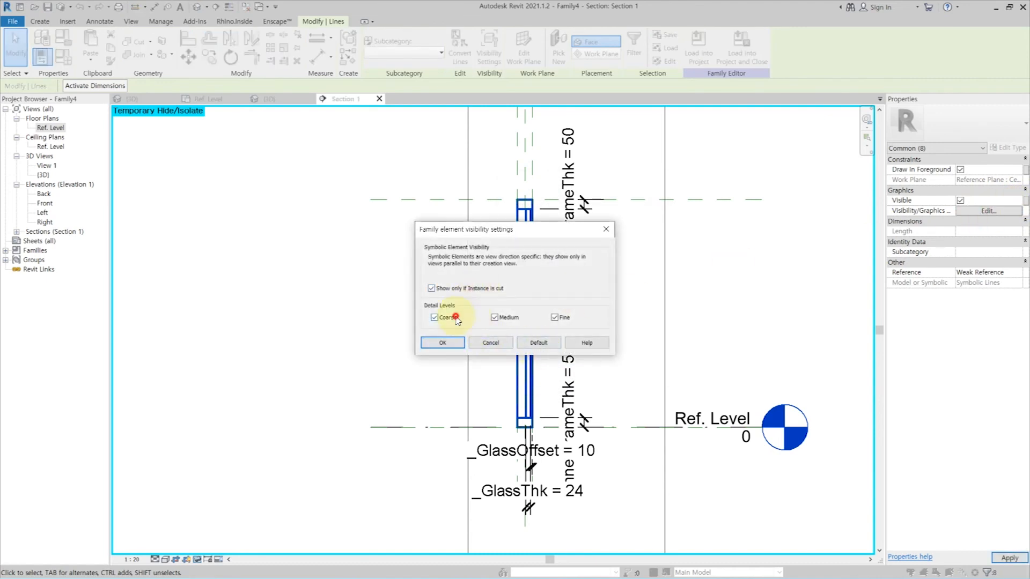
click(451, 346)
click(424, 309)
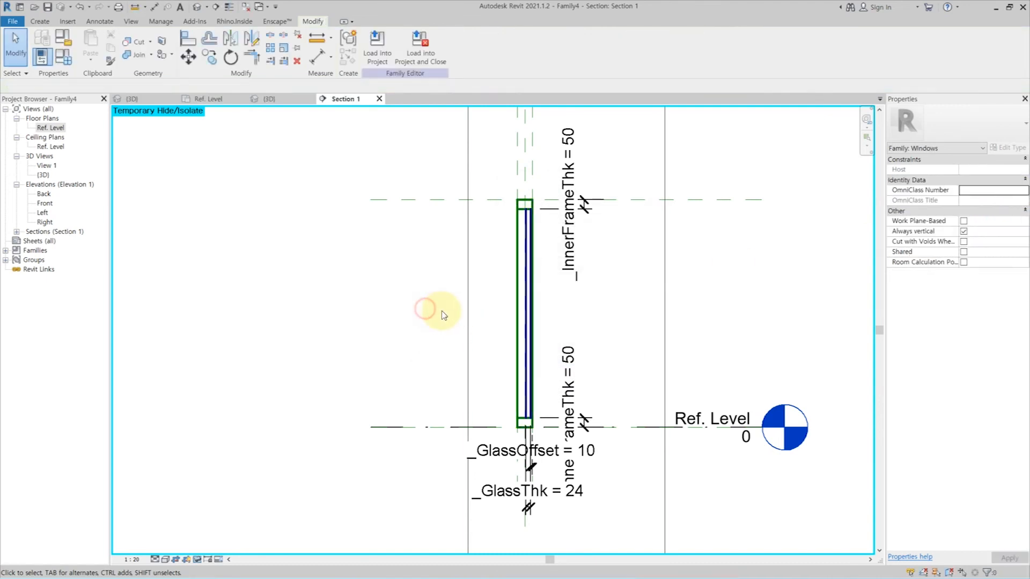
- Open the Ref. Level floor plan, select all symbolic lines of the window, and apply their family element visibility settings
click(64, 129)
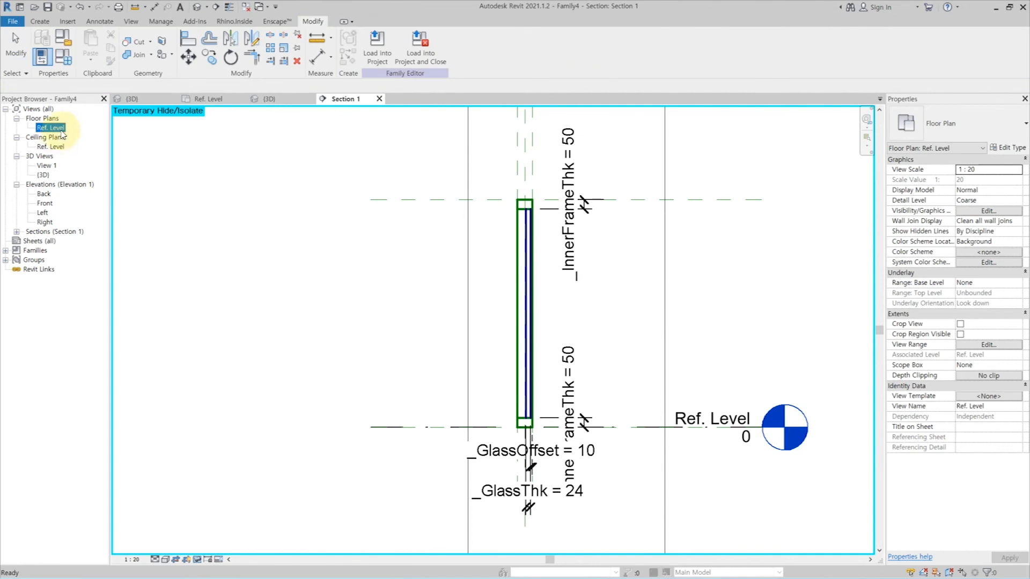
double_click(62, 131)
drag(369, 324, 756, 436)
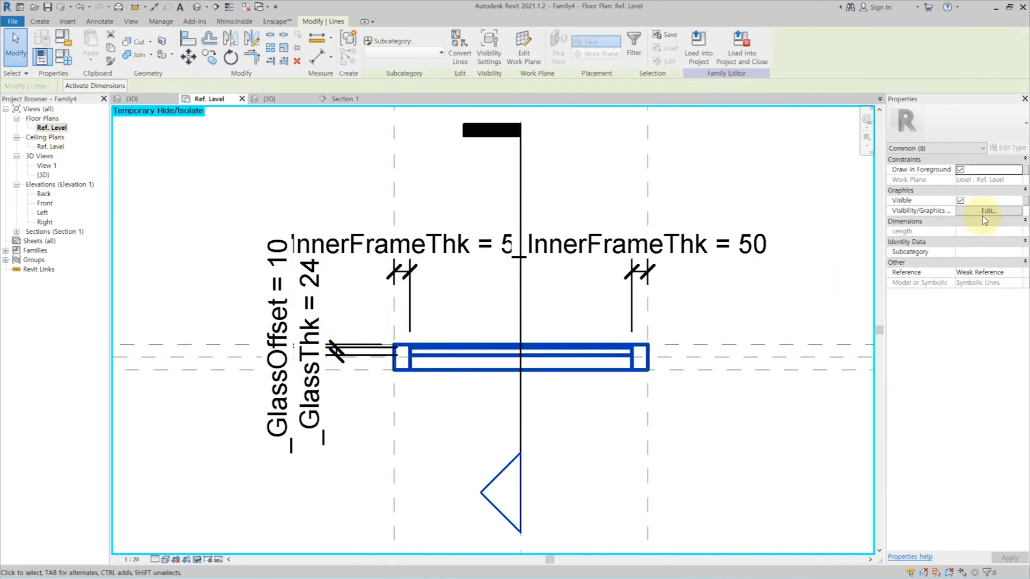
click(1020, 201)
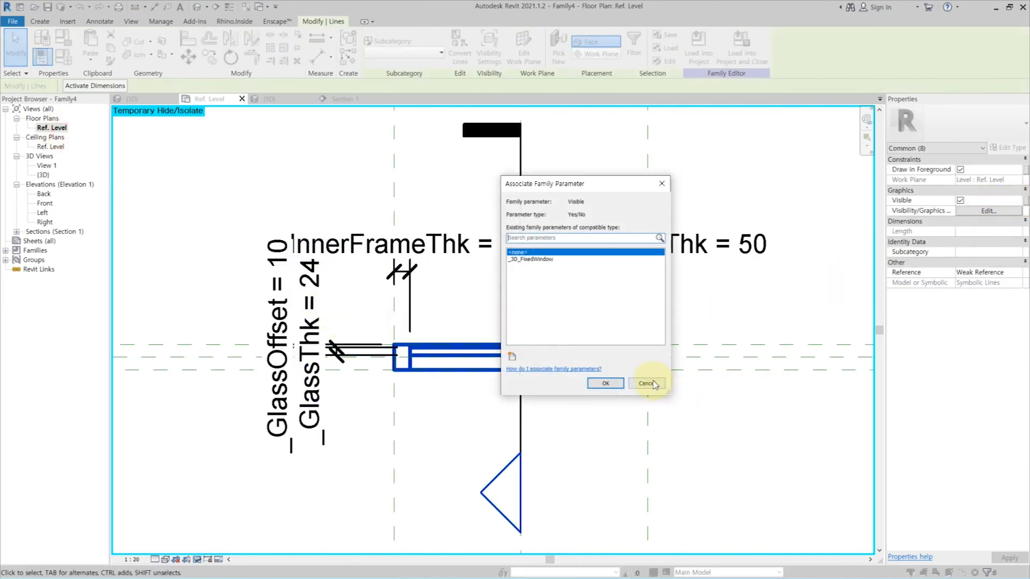
click(648, 384)
click(989, 212)
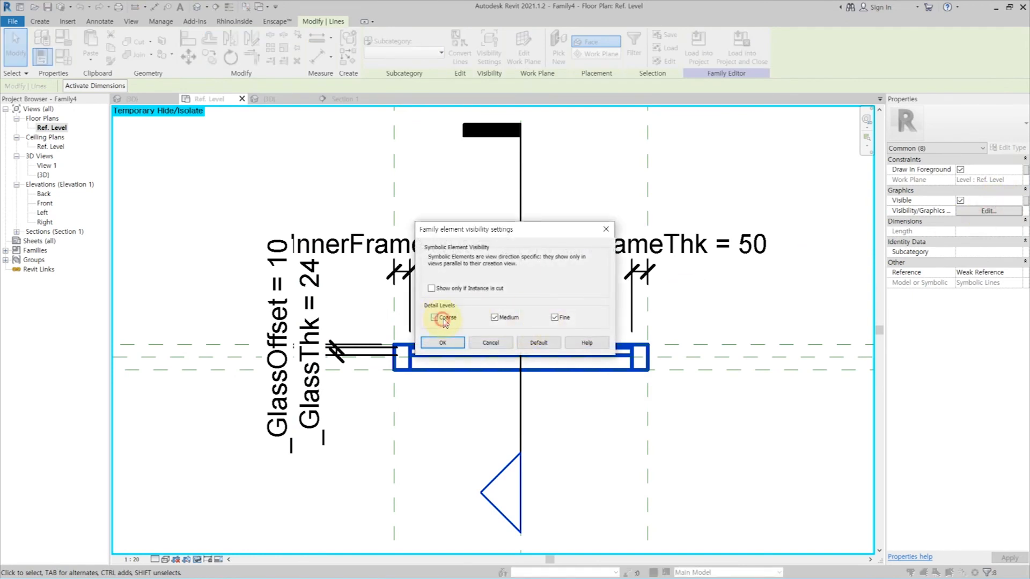
click(443, 342)
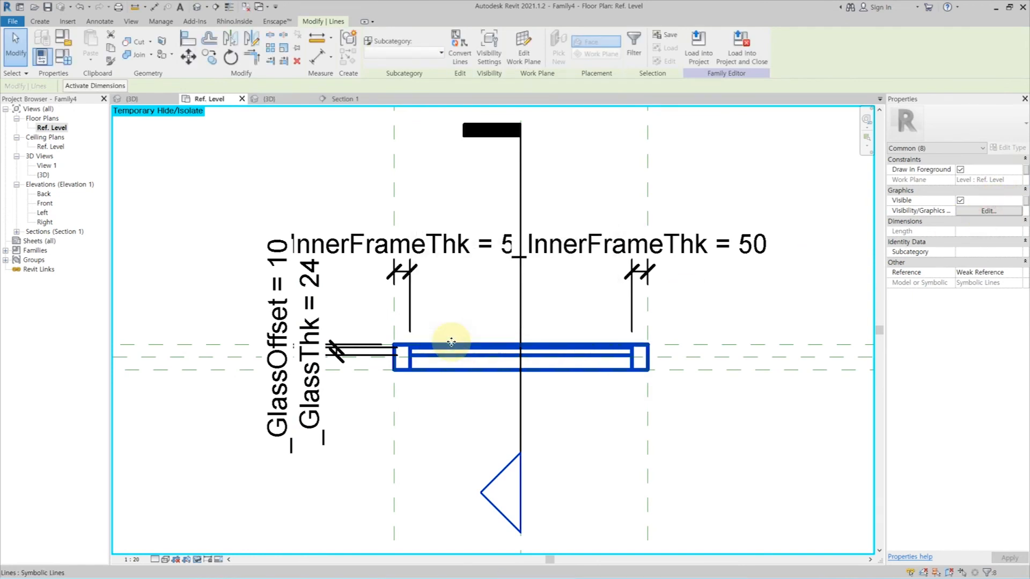
- In the 3D view, turn off Plan/RCP, Front/Back, Left/Right and When cut in Plan/RCP display for the frame and glass extrusions
click(270, 99)
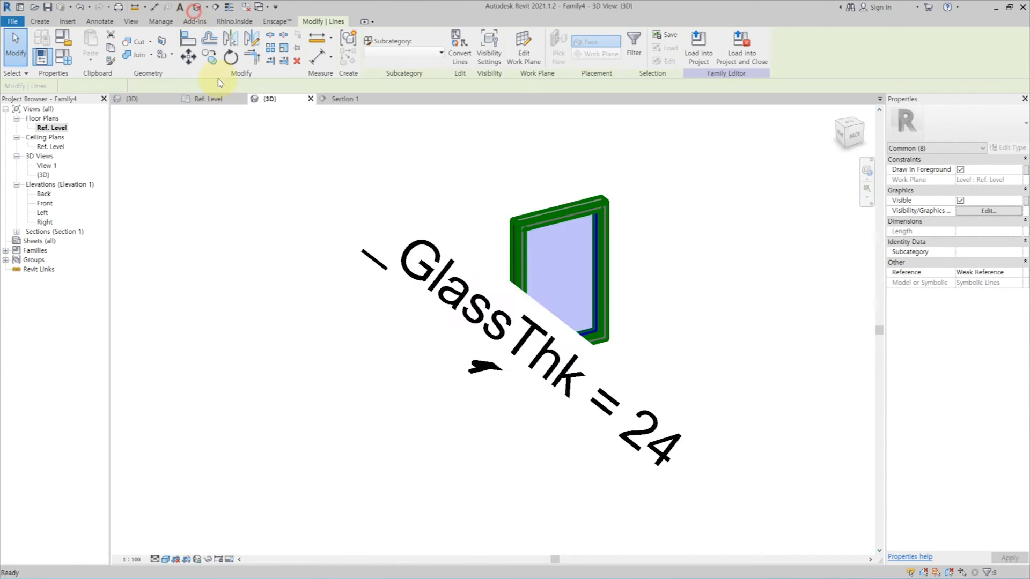
shift+middle_drag(747, 370, 741, 386)
click(615, 184)
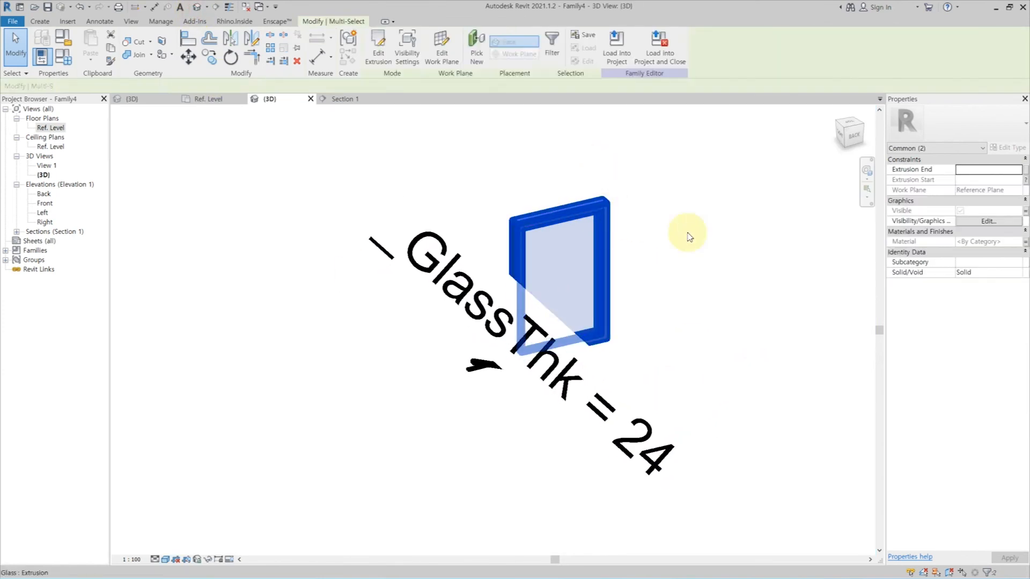
click(1006, 224)
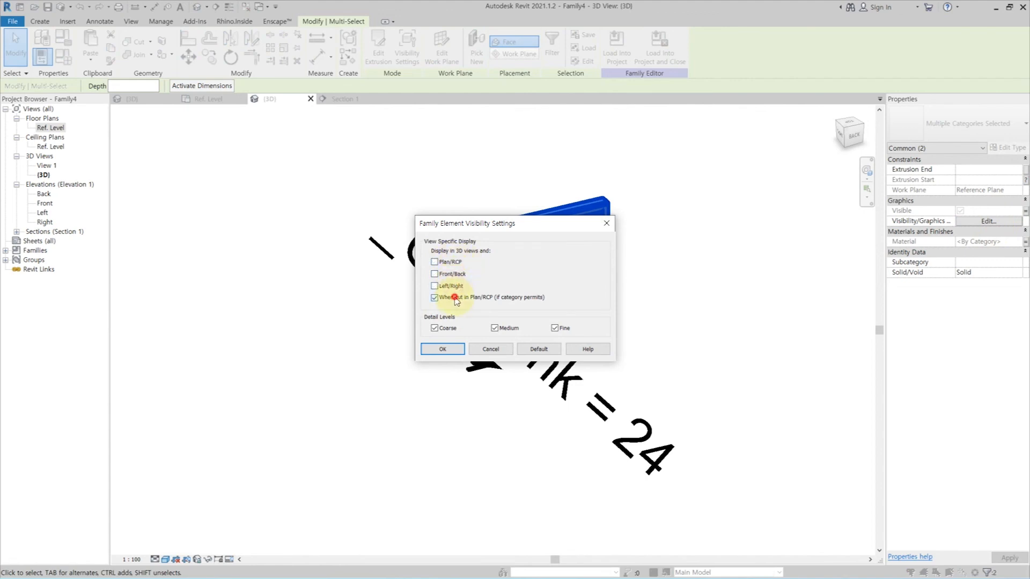
click(448, 346)
click(692, 281)
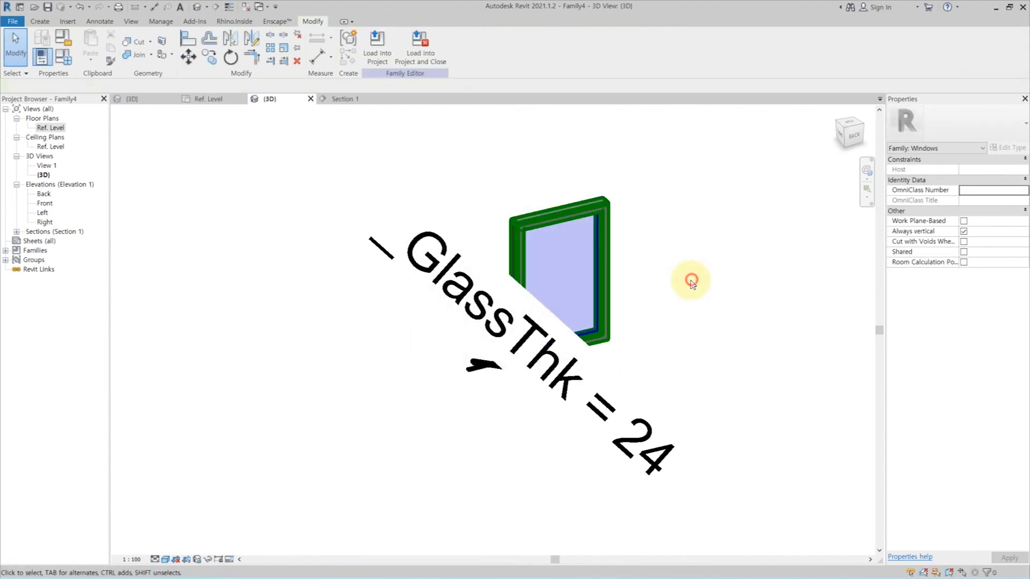
- Close the inactive views and save the family as DDF_FixedWindow
middle_drag(691, 281, 685, 307)
click(244, 9)
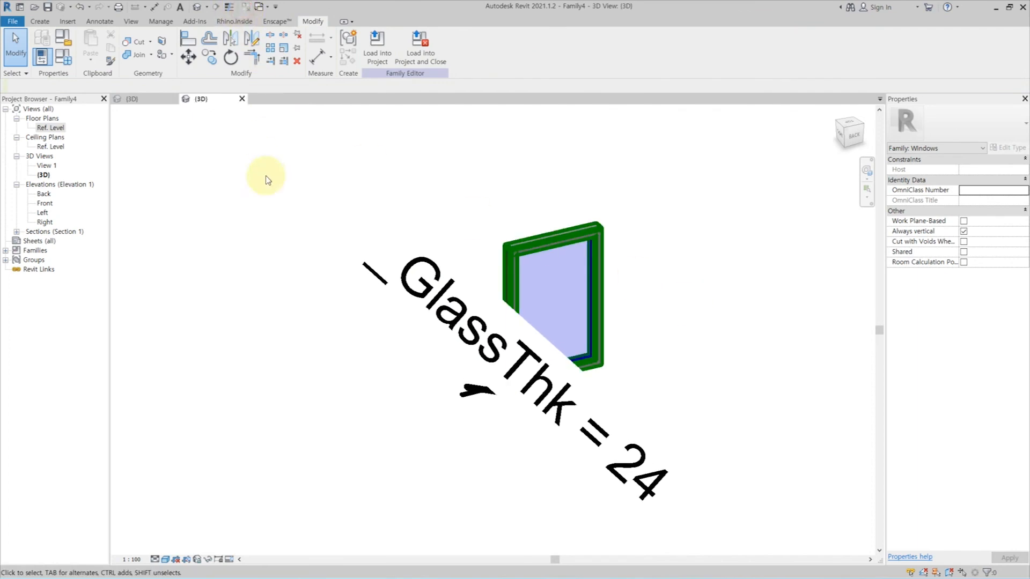
click(12, 22)
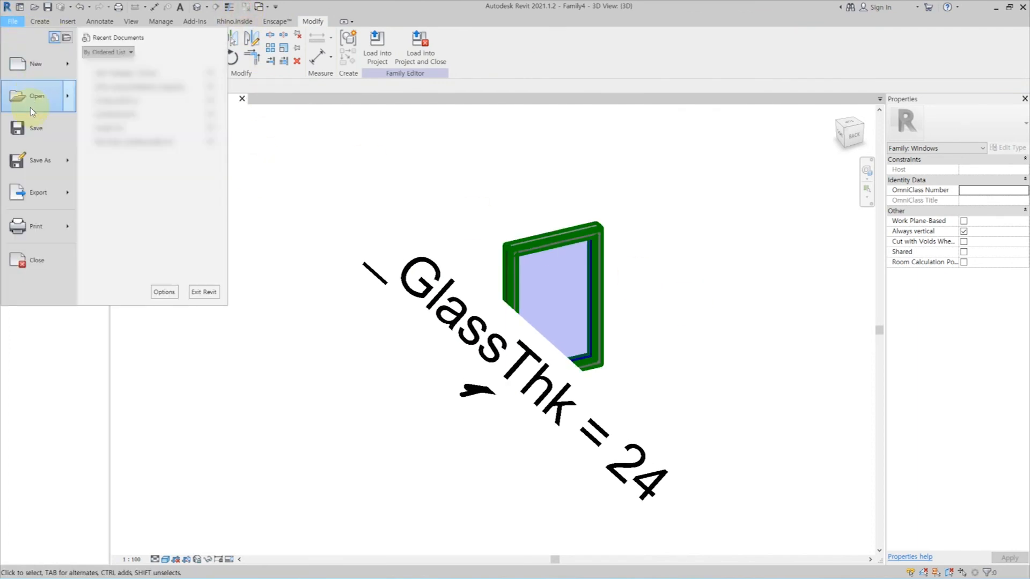
mouse_move(37, 159)
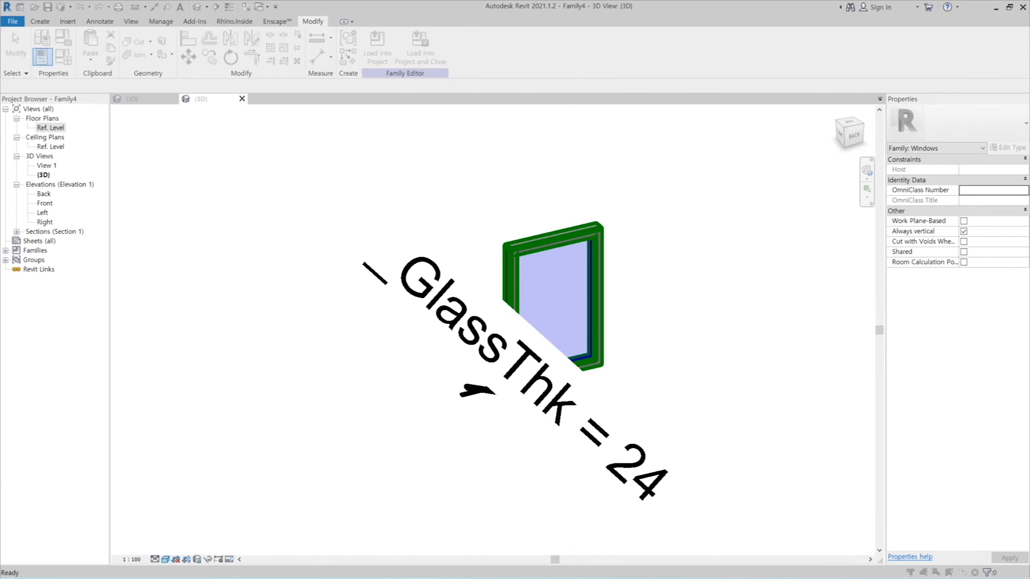
key(ctrl+s)
drag(626, 194, 599, 171)
click(618, 377)
text(DDF_)
click(613, 372)
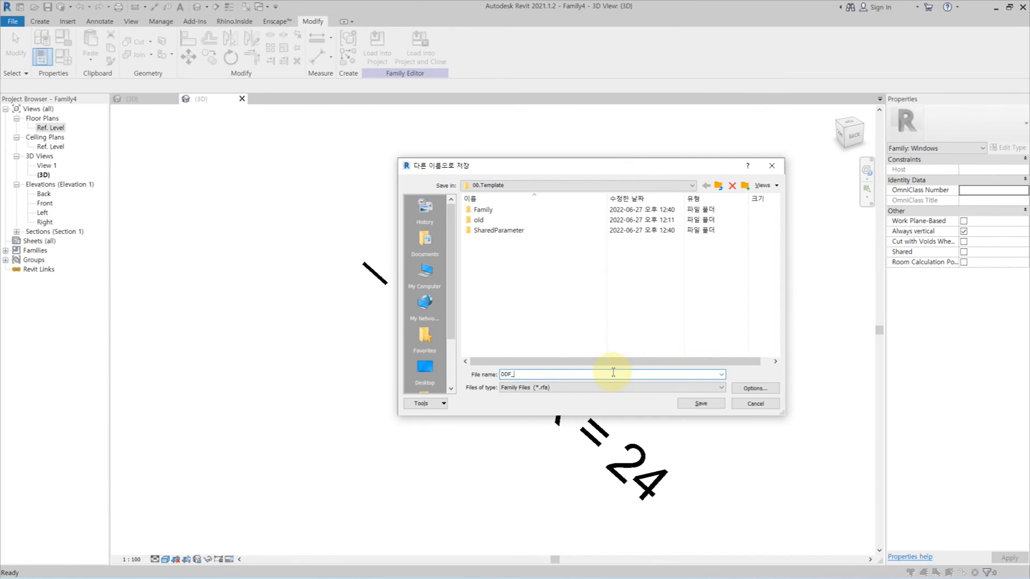
text(FixedWindow)
key(BackSpace)
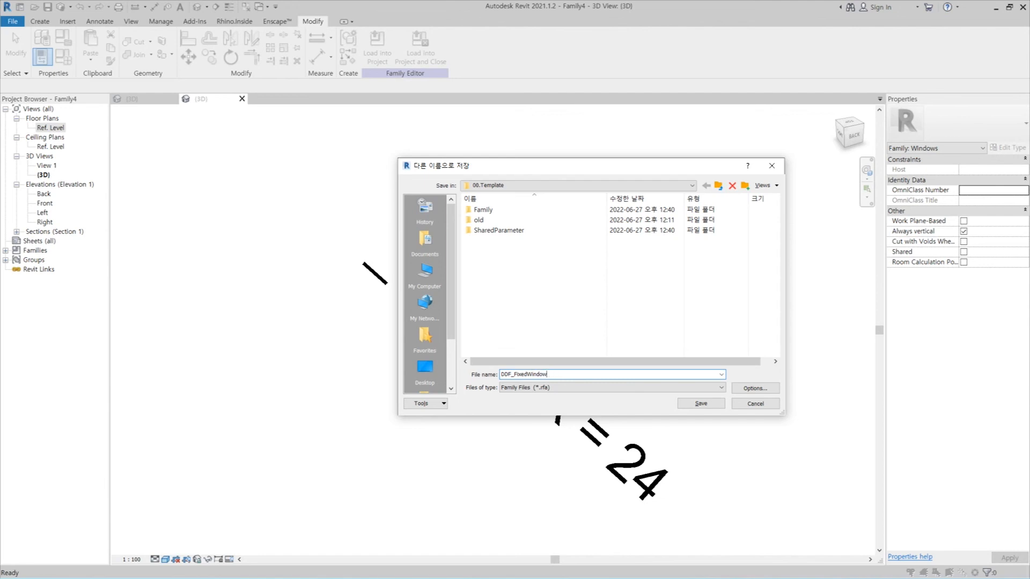
click(710, 411)
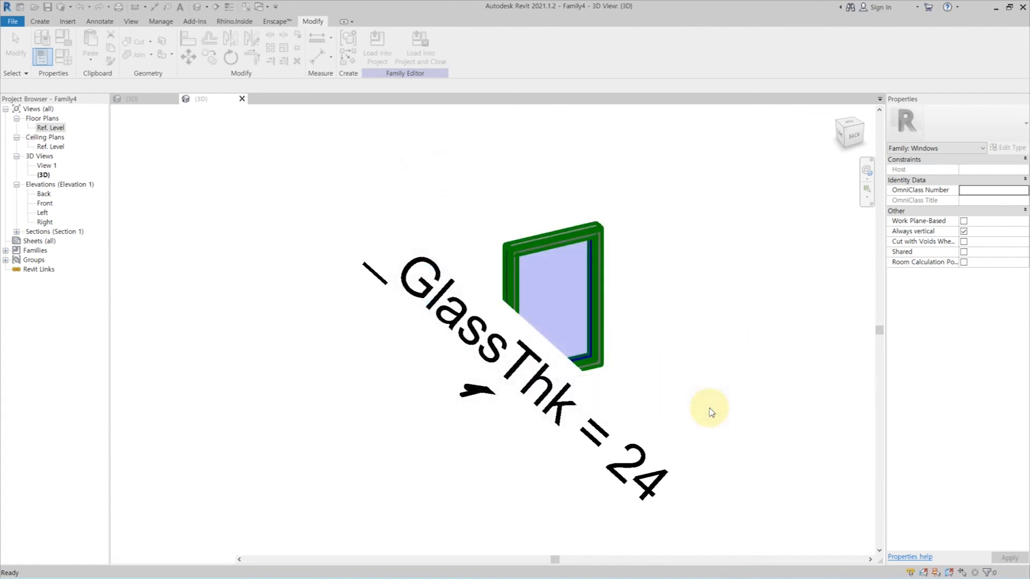
- Temporarily hide the _GlassThk dimension in the 3D view
drag(669, 403, 488, 492)
key(h)
key(h)
mouse_move(649, 423)
middle_down()
mouse_move(561, 416)
mouse_move(593, 392)
middle_up()
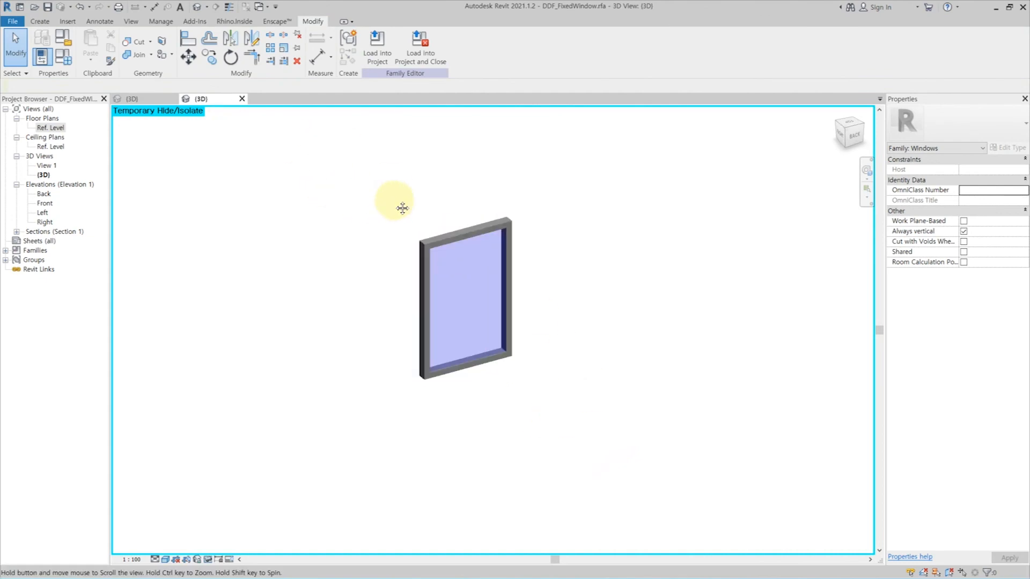